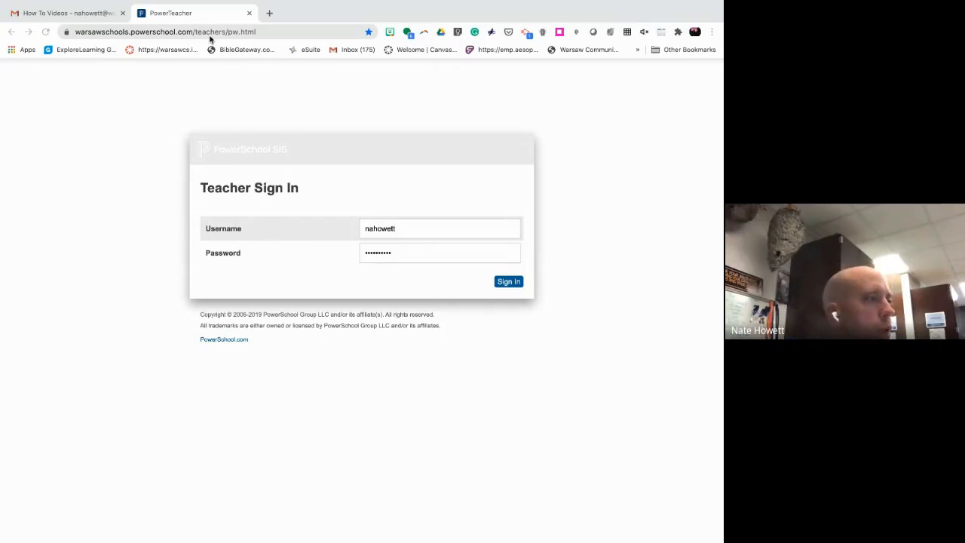
- Sign in to the teacher account with the prefilled credentials and switch the school to Warsaw Community High School
left_click(516, 285)
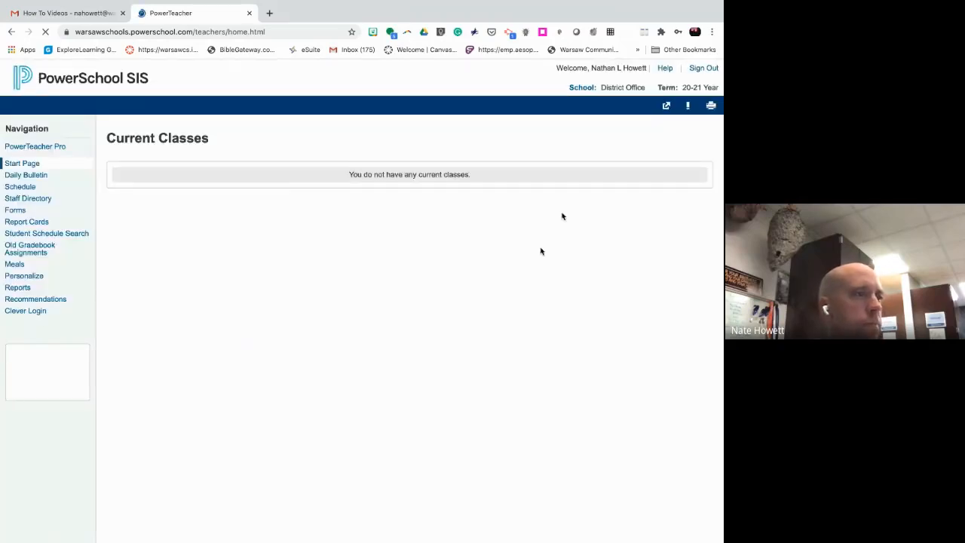
left_click(586, 89)
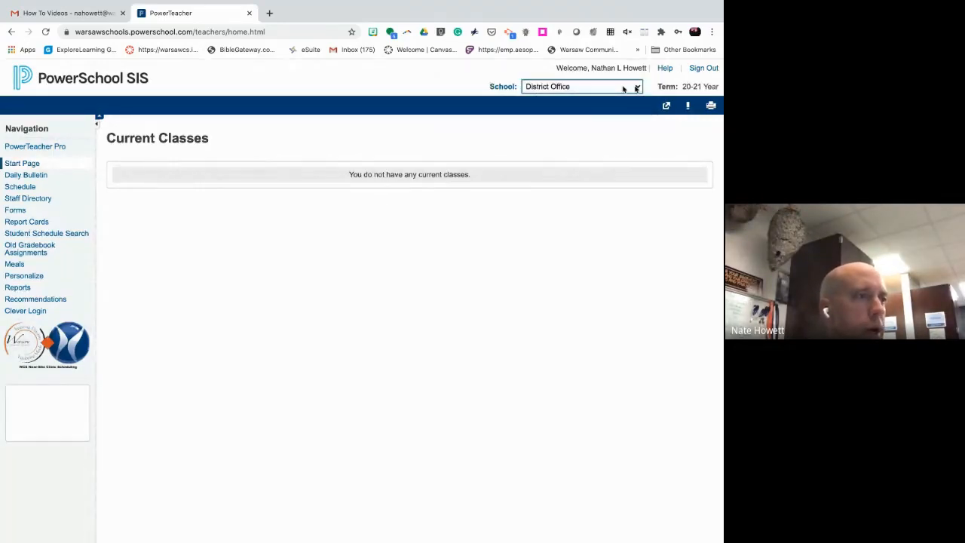
left_click(638, 87)
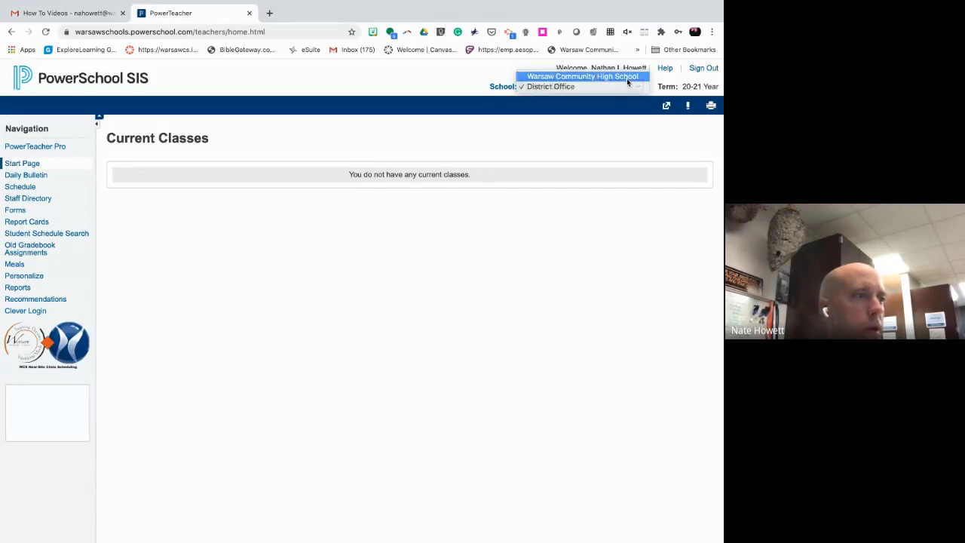
left_click(626, 79)
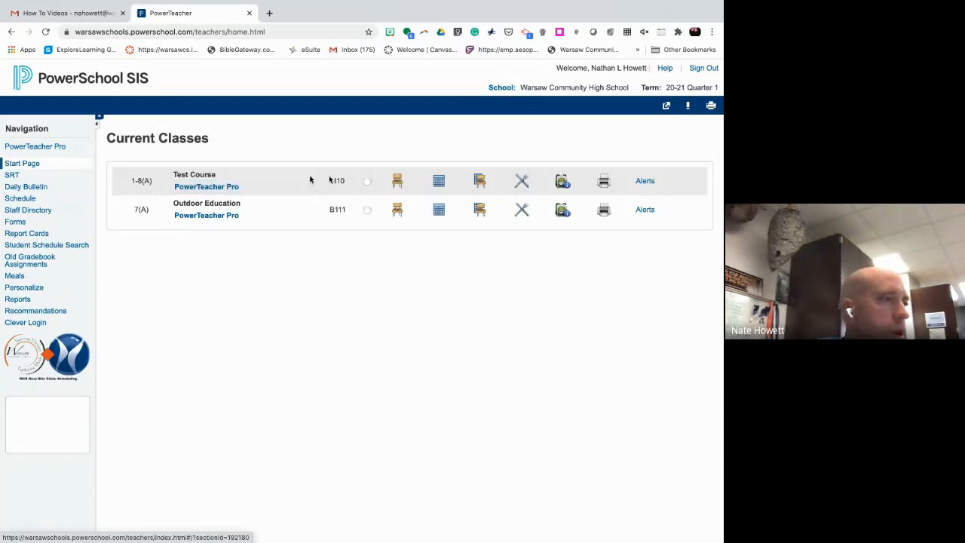
- Open single-day attendance for Test Course 1-8(A) and mark the student A (Absent) for Friday, July 31, 2020
left_click(399, 183)
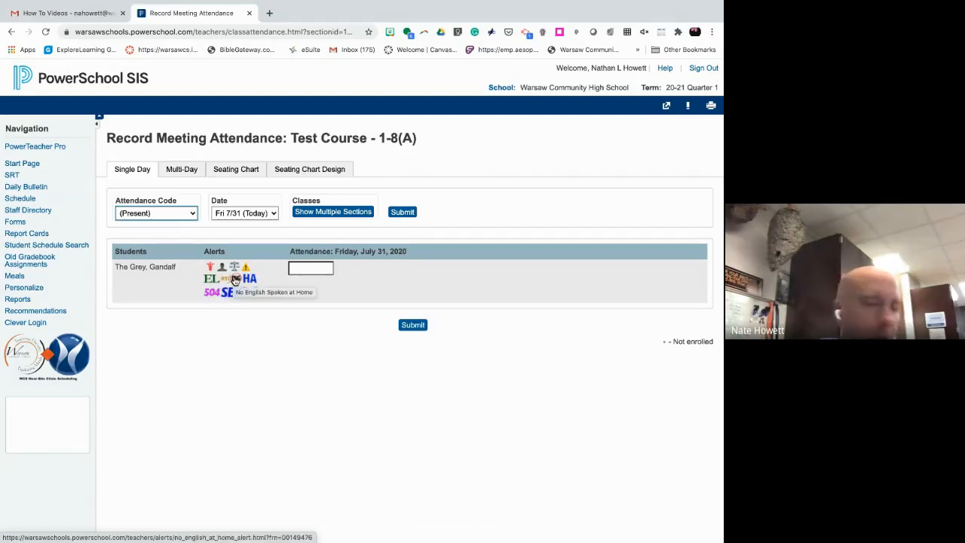
left_click(298, 271)
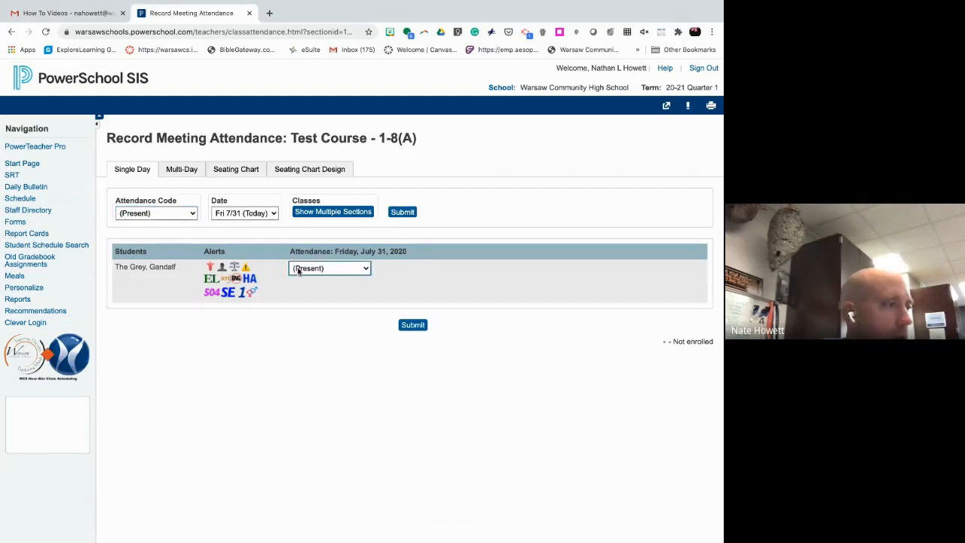
left_click(366, 270)
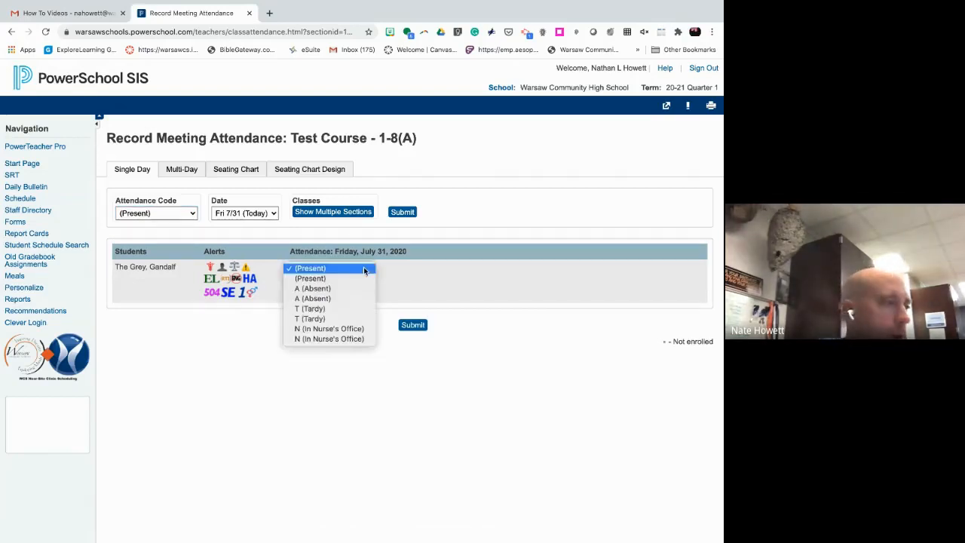
left_click(331, 299)
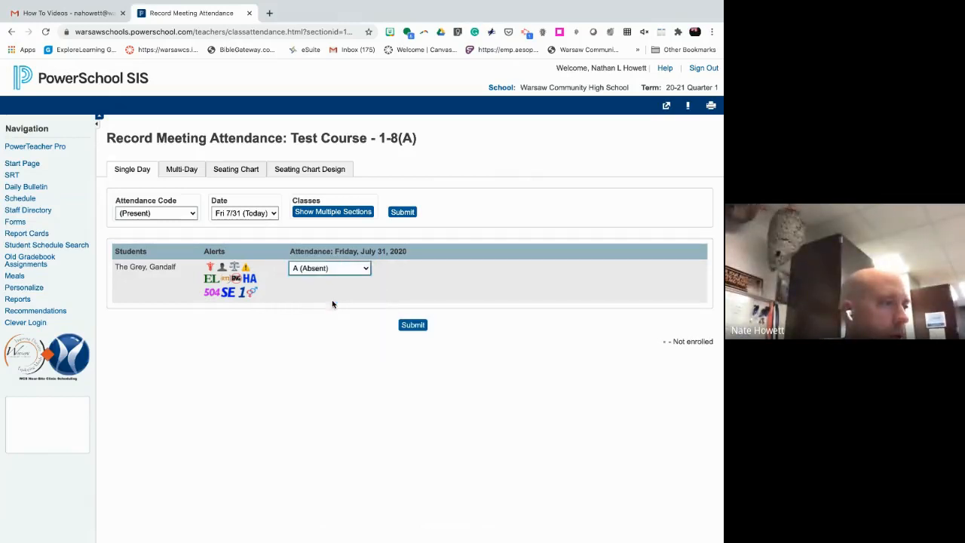
- Set the student's attendance to (Present) and submit the attendance
left_click(367, 269)
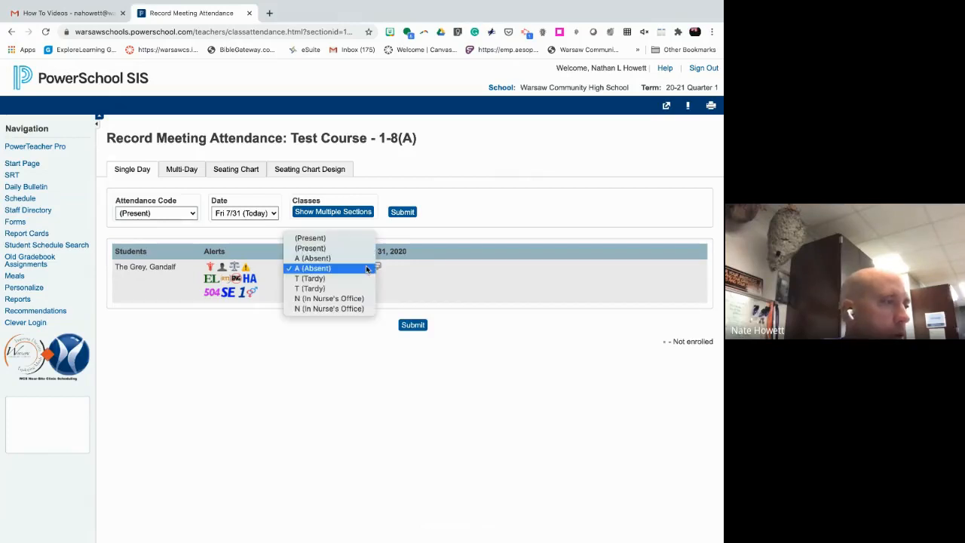
left_click(339, 238)
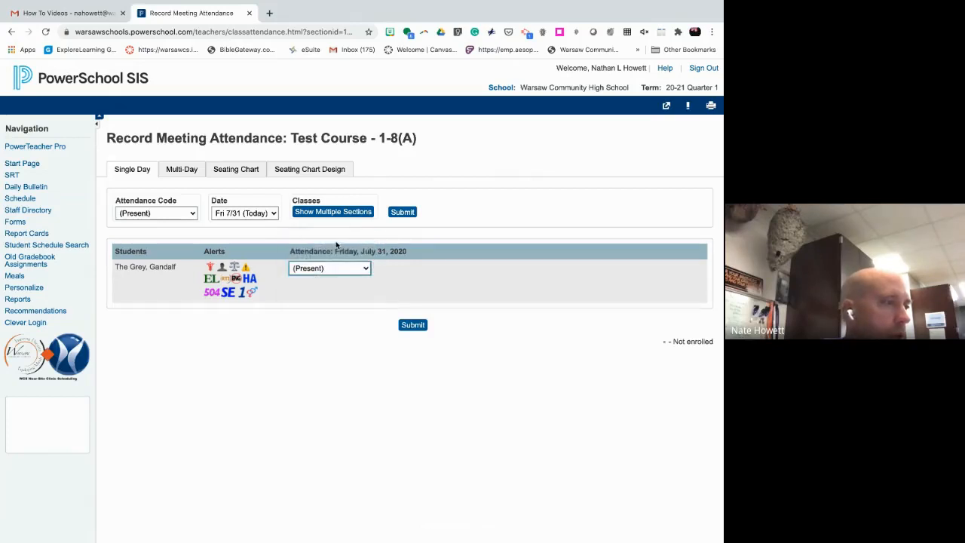
left_click(413, 324)
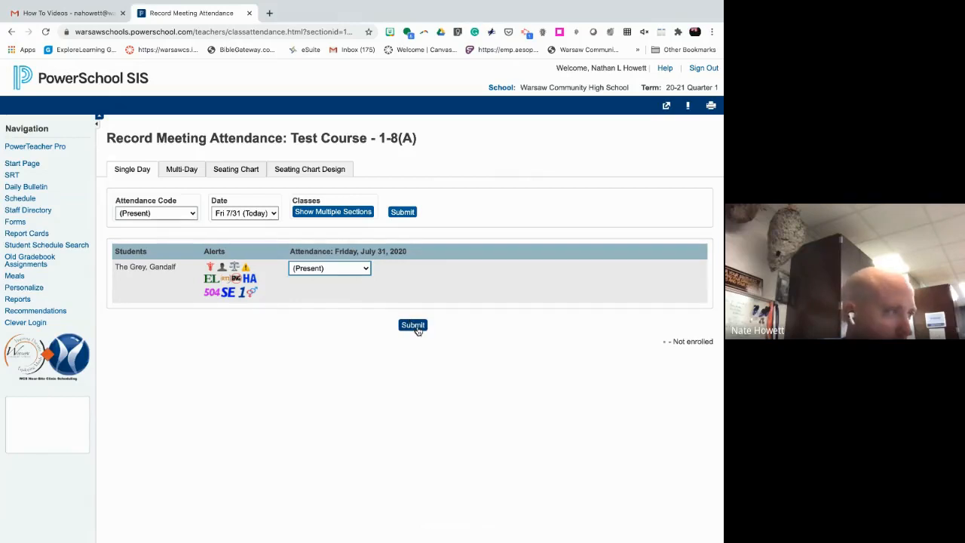
- Prepopulate the Test Course seating chart's blank default layout and try the random student selector
left_click(233, 170)
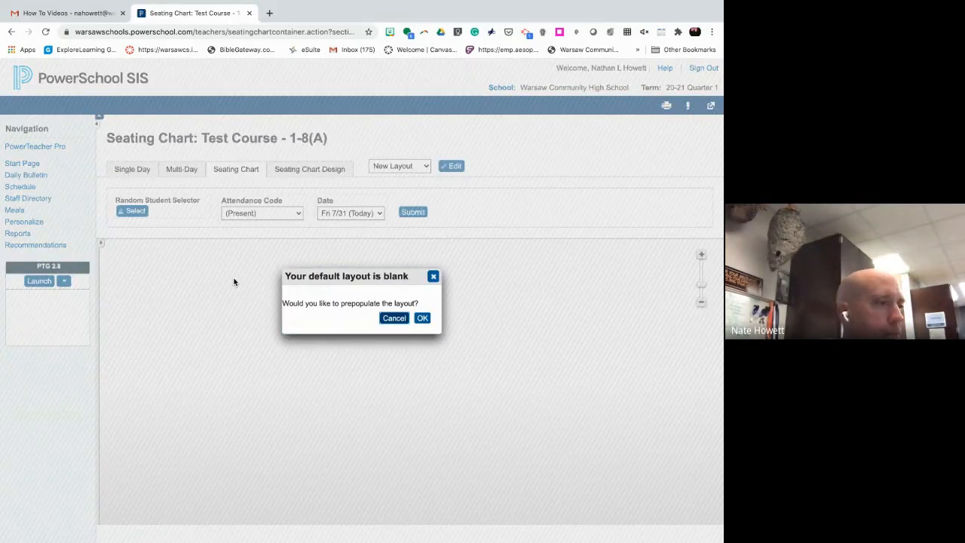
left_click(424, 319)
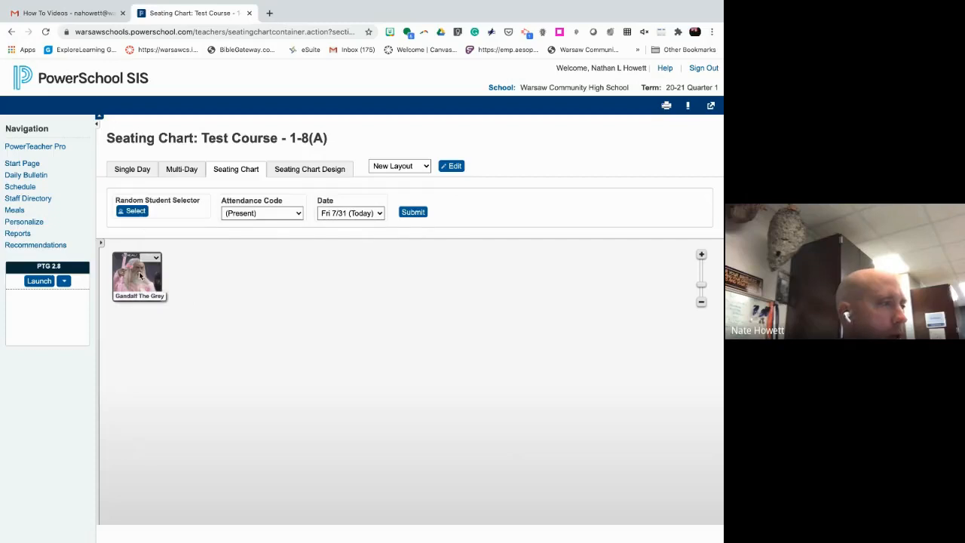
left_click(134, 211)
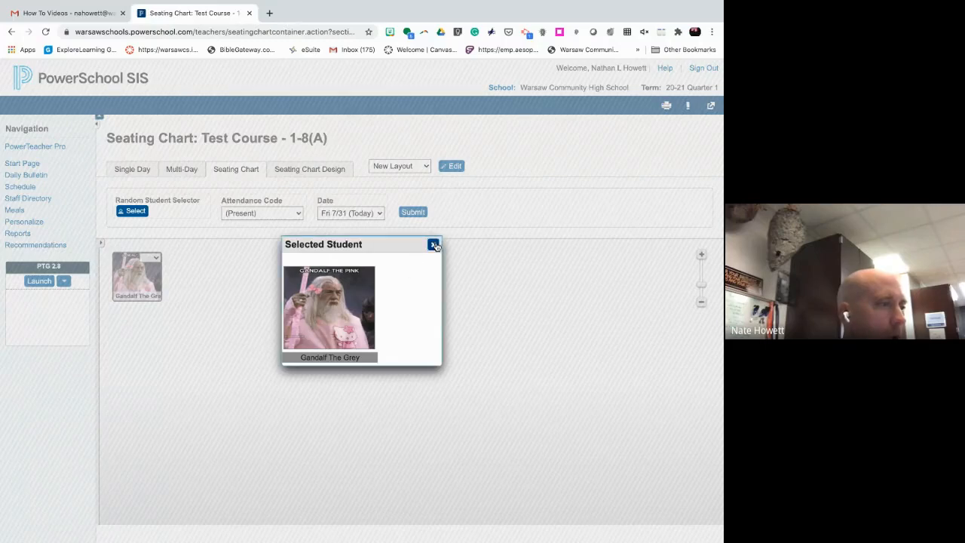
left_click(434, 245)
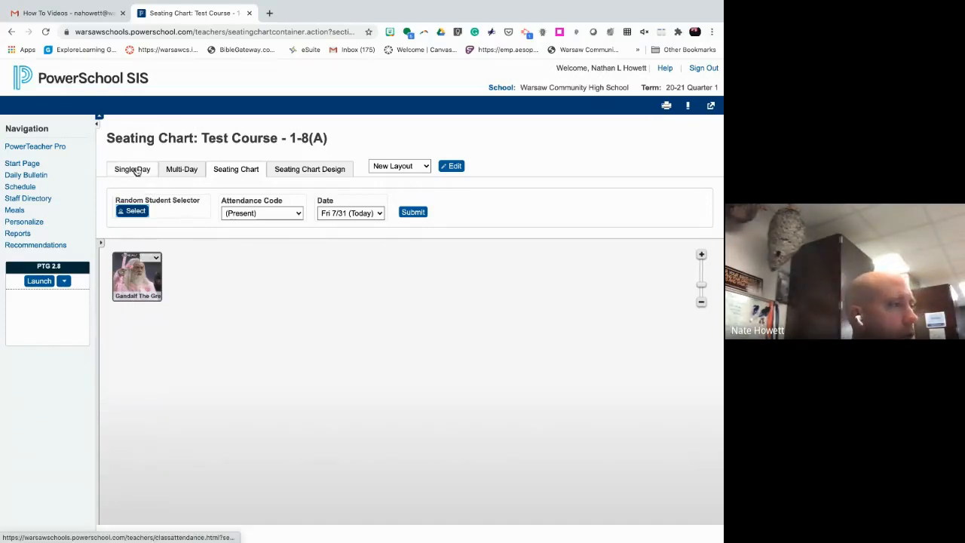
- Look over the multi-day attendance grid for Test Course and return to the list of current classes
left_click(181, 171)
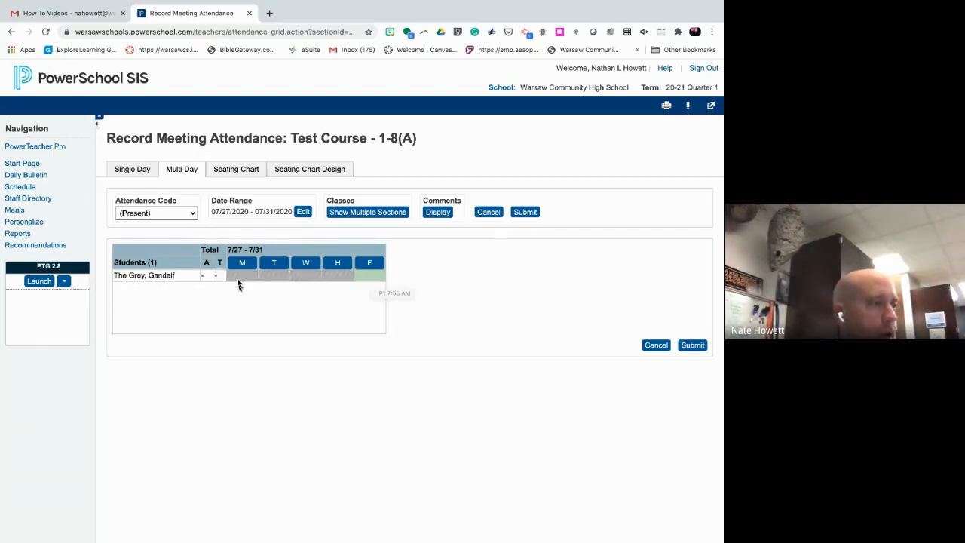
left_click(356, 277)
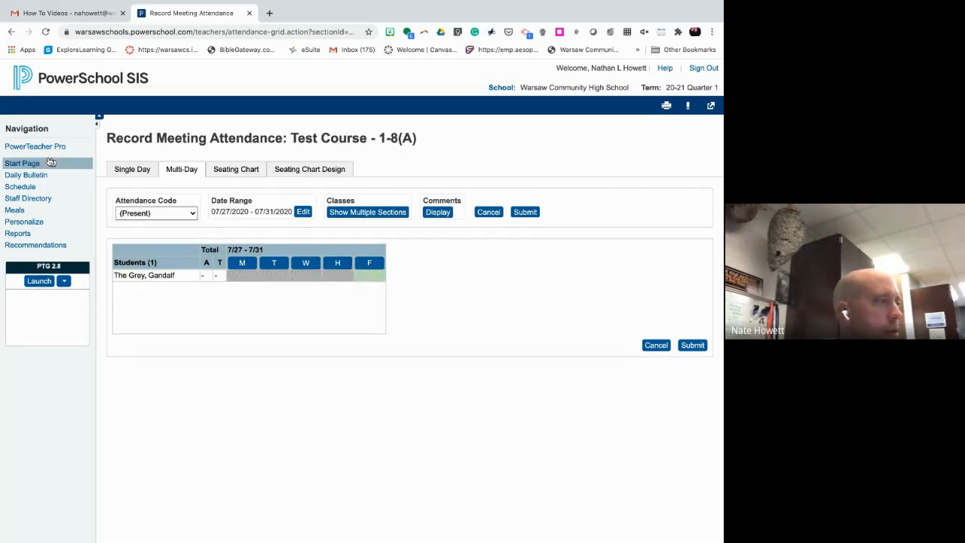
left_click(66, 84)
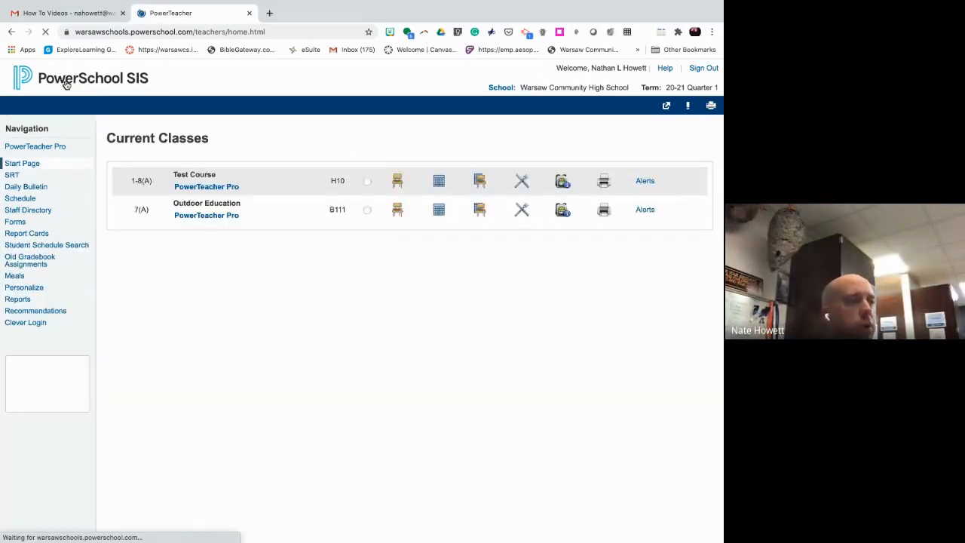
- Open Test Course in PowerTeacher Pro and select the student and parent/guardian email addresses for emailing the class
left_click(222, 188)
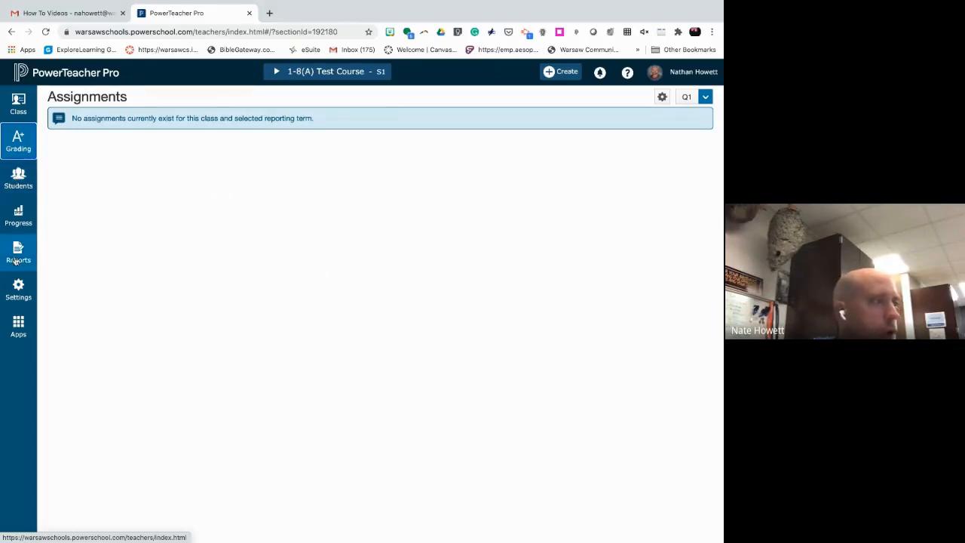
left_click(16, 104)
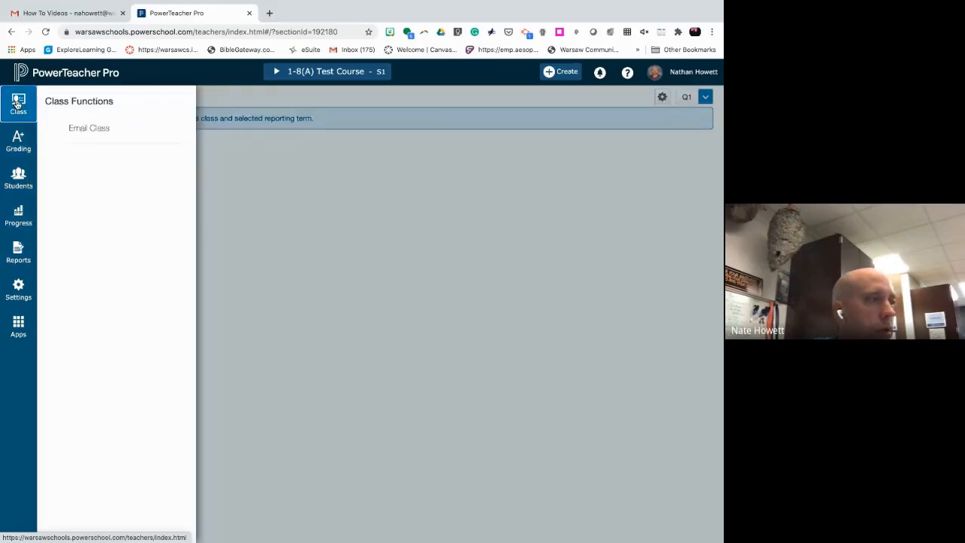
left_click(89, 128)
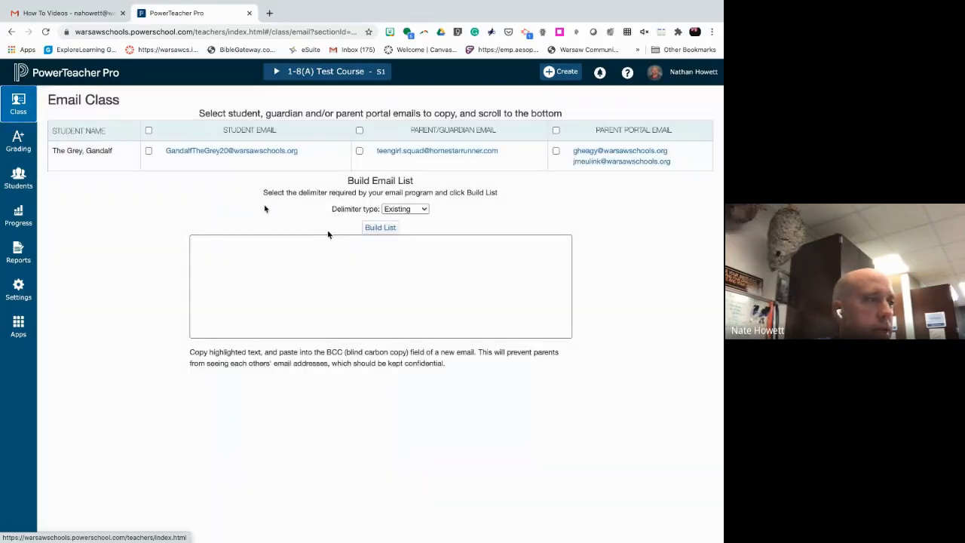
left_click(148, 151)
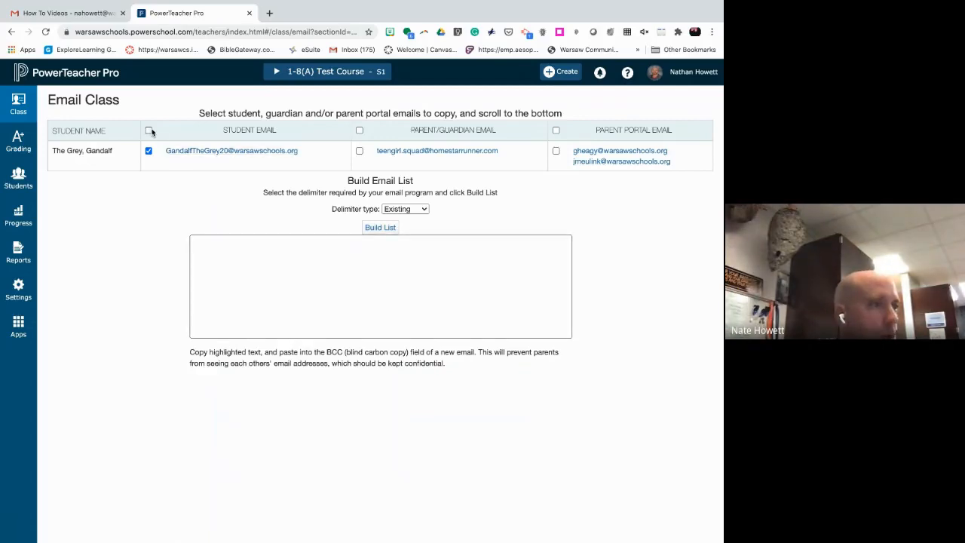
left_click(360, 151)
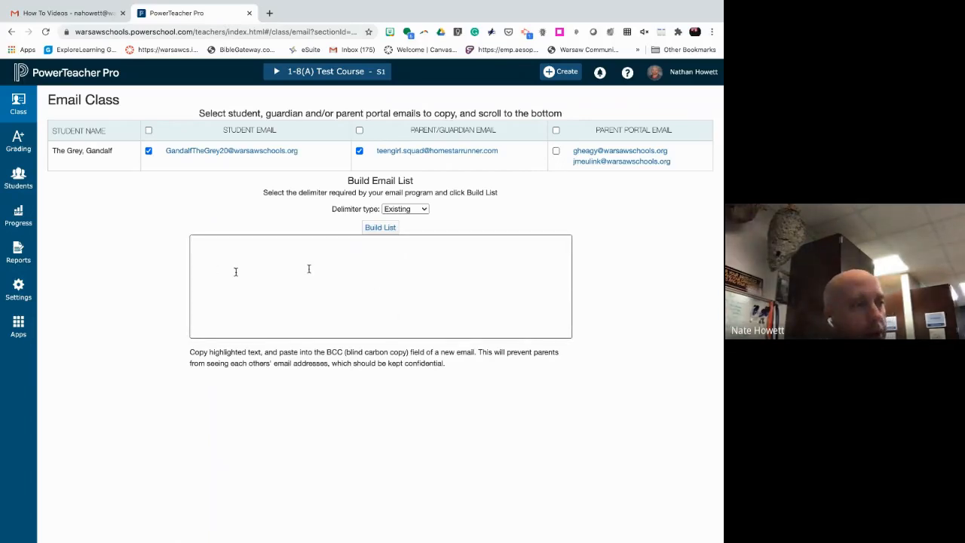
- Look through the grading options and deselect the student and parent/guardian emails on the Email Class page
left_click(25, 145)
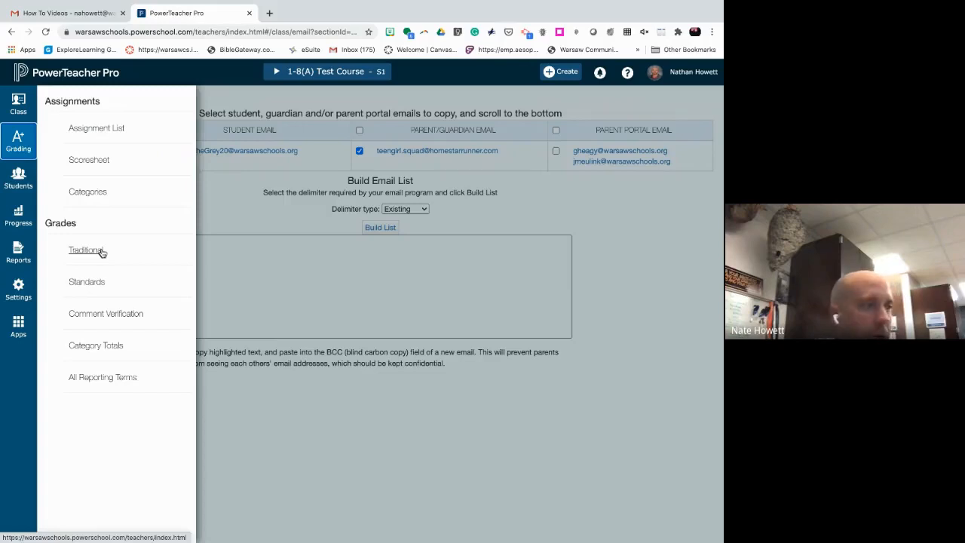
left_click(224, 202)
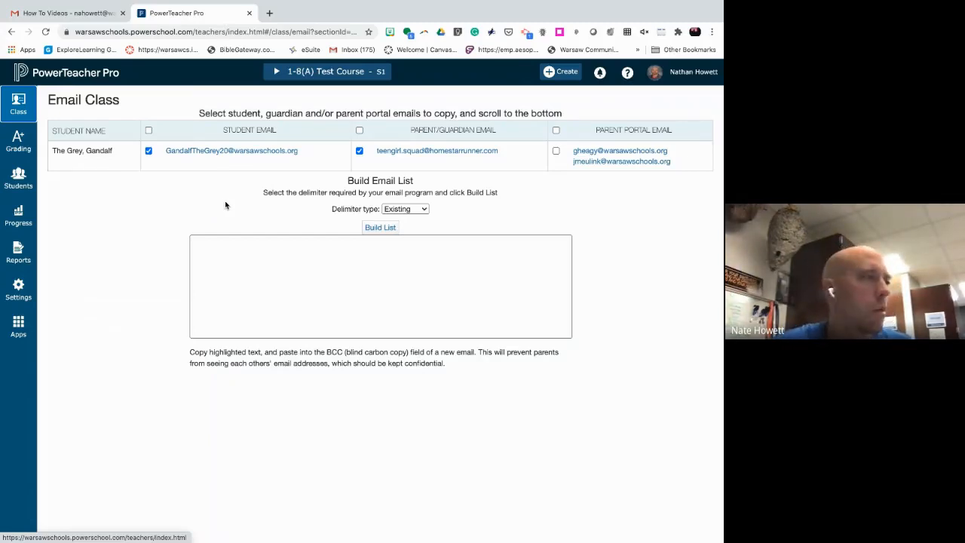
left_click(147, 151)
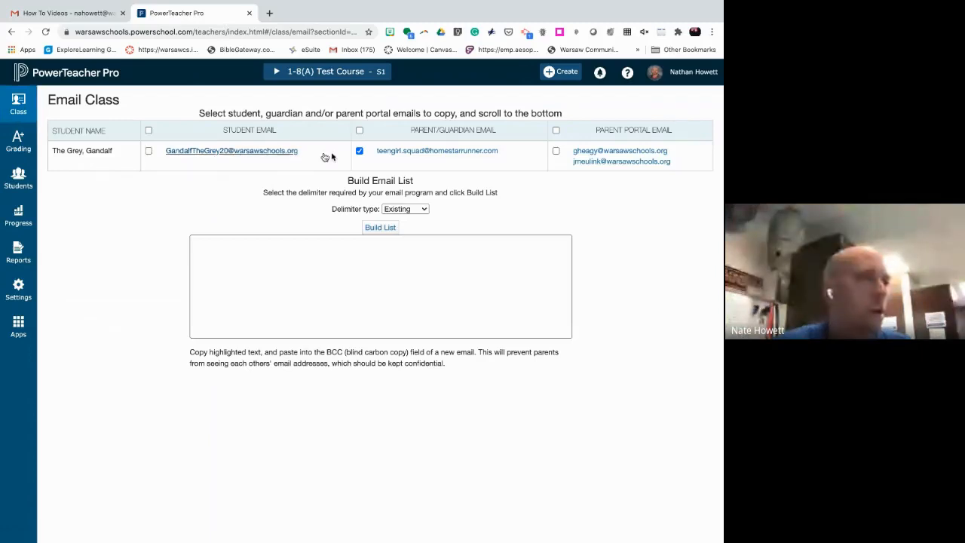
left_click(358, 151)
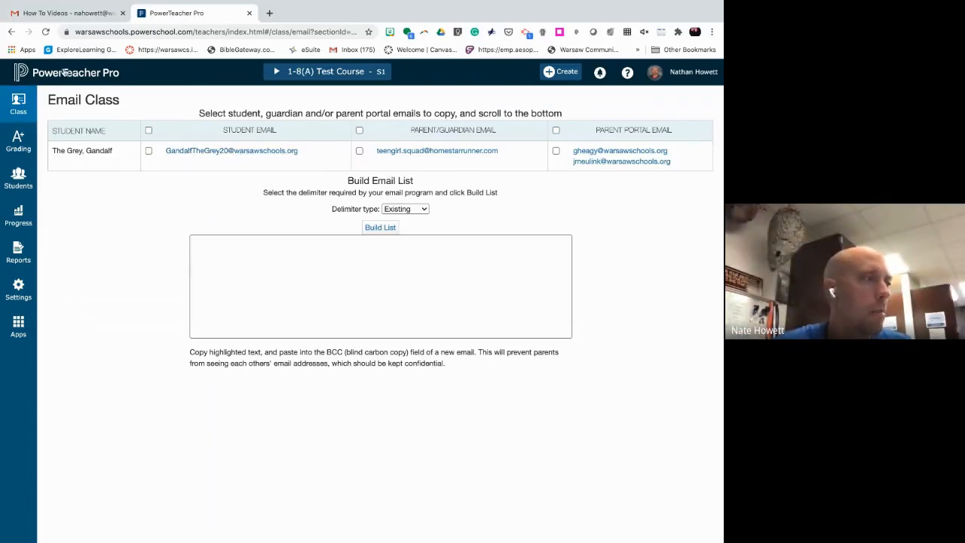
- View the Q1 scoresheet and the assignment list for Test Course
left_click(19, 141)
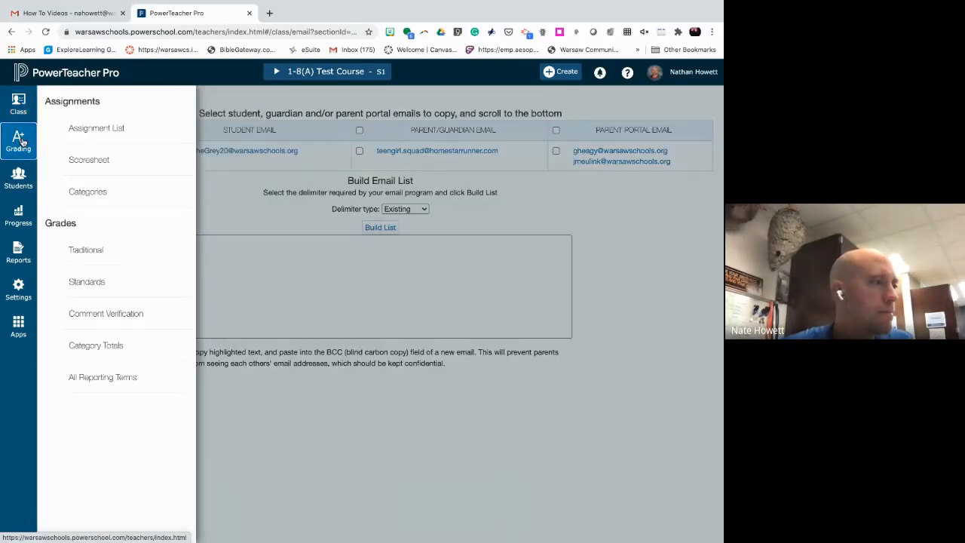
left_click(87, 161)
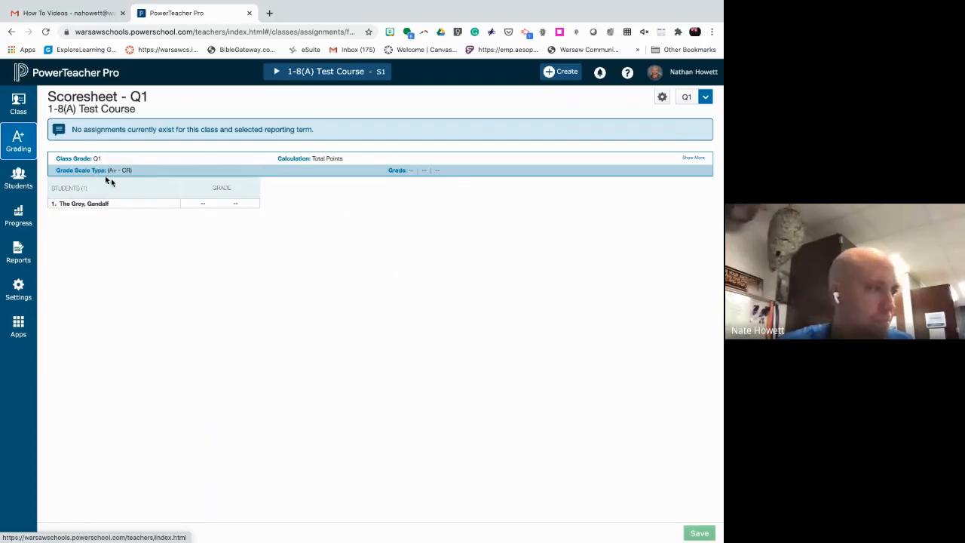
left_click(23, 141)
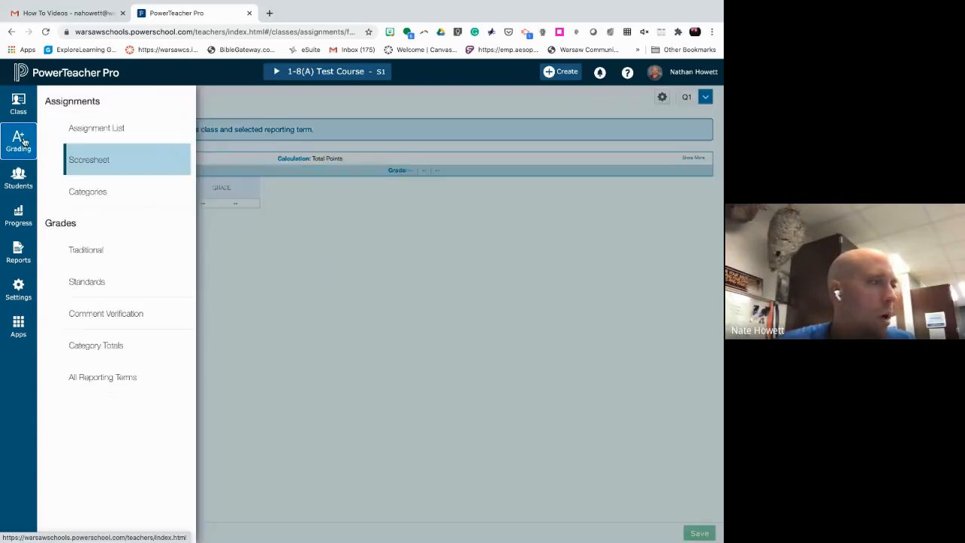
left_click(103, 130)
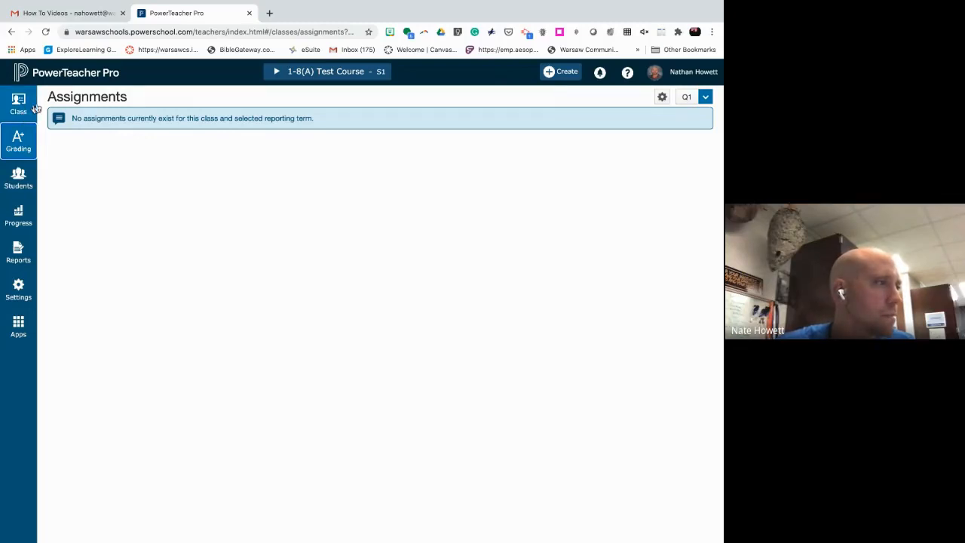
- Reopen Test Course in PowerTeacher Pro from the current classes and view the class choices for a new assignment
left_click(81, 80)
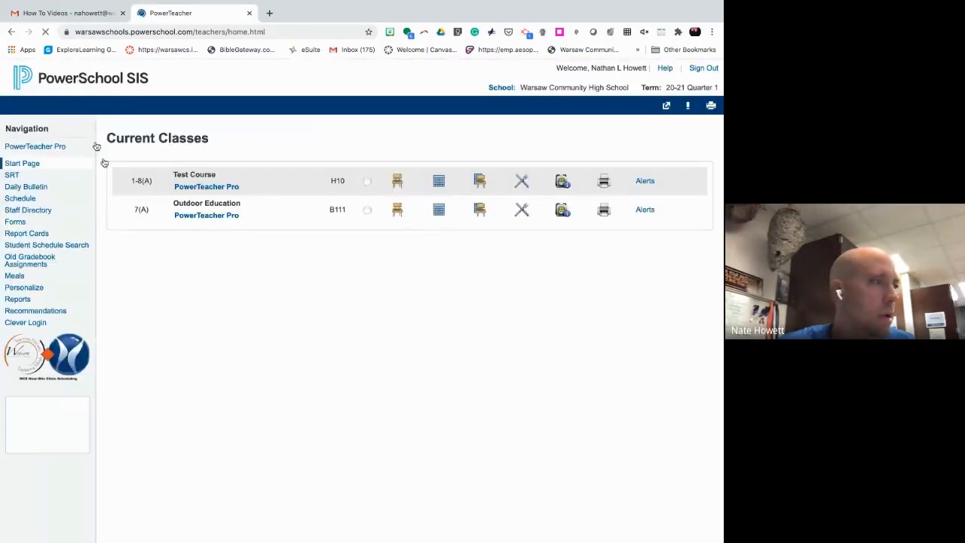
left_click(234, 188)
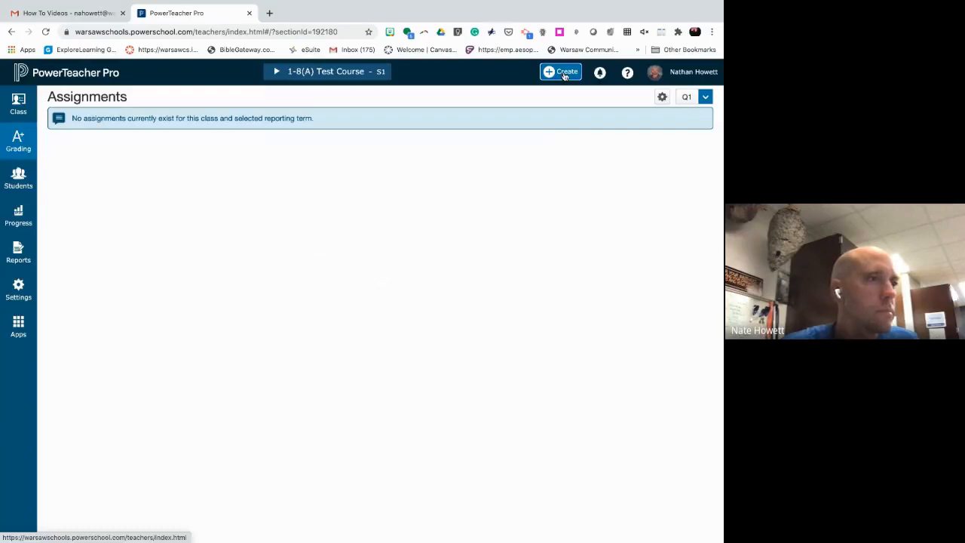
left_click(564, 73)
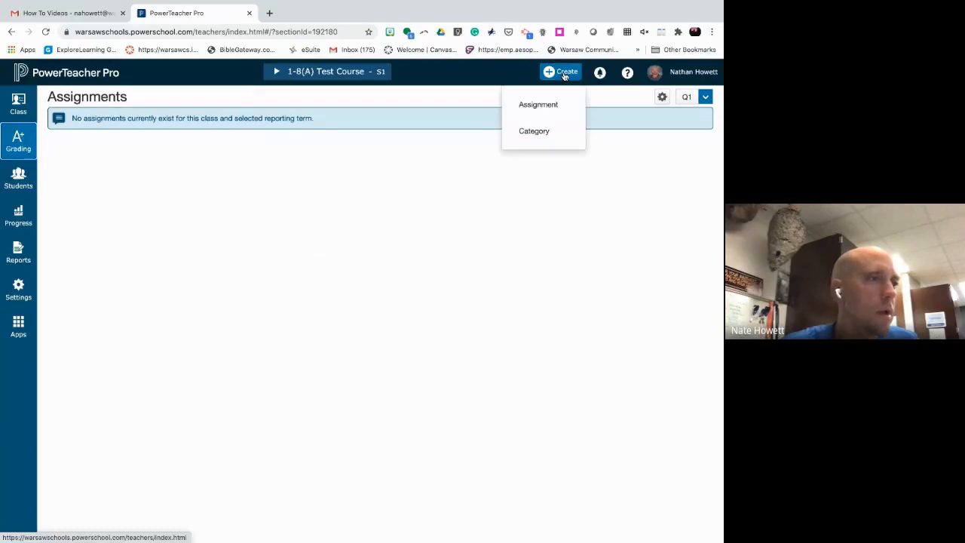
left_click(553, 107)
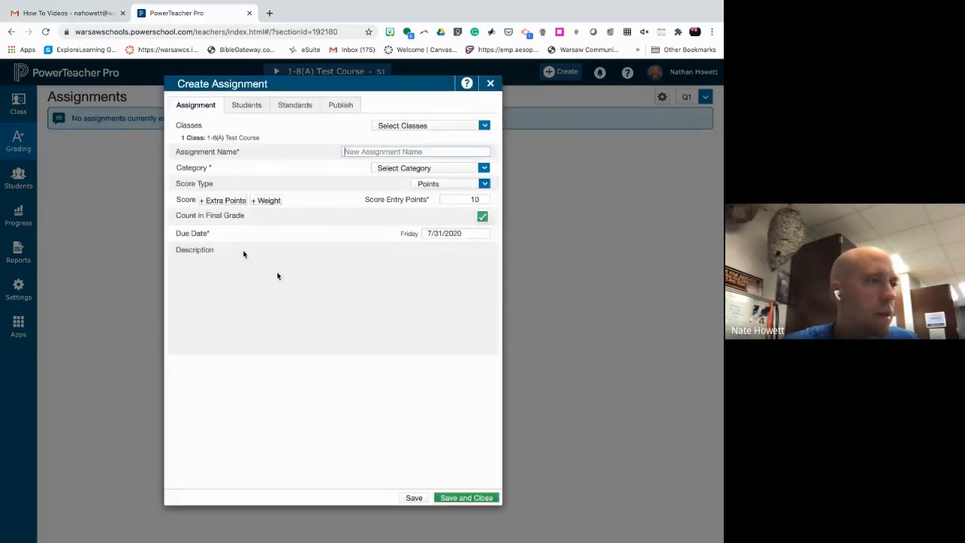
left_click(485, 126)
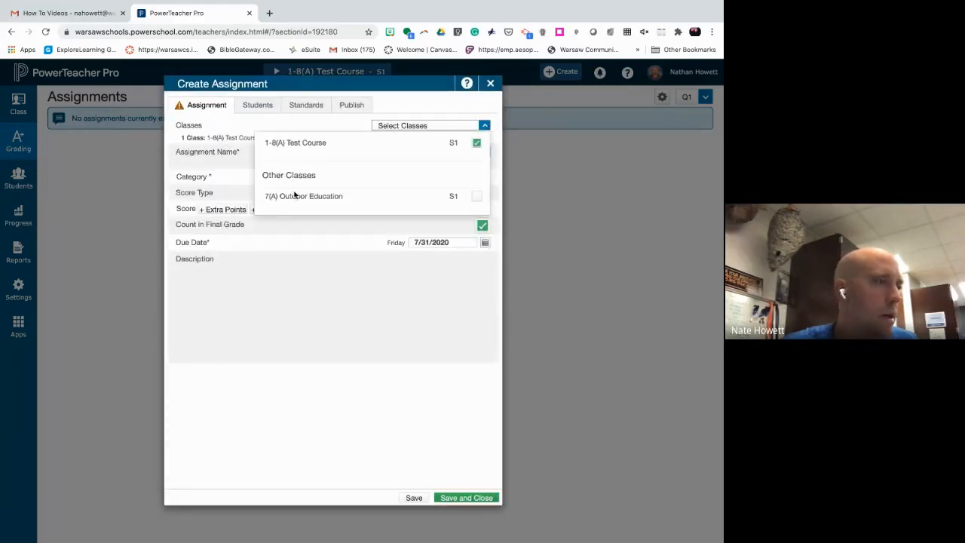
left_click(296, 143)
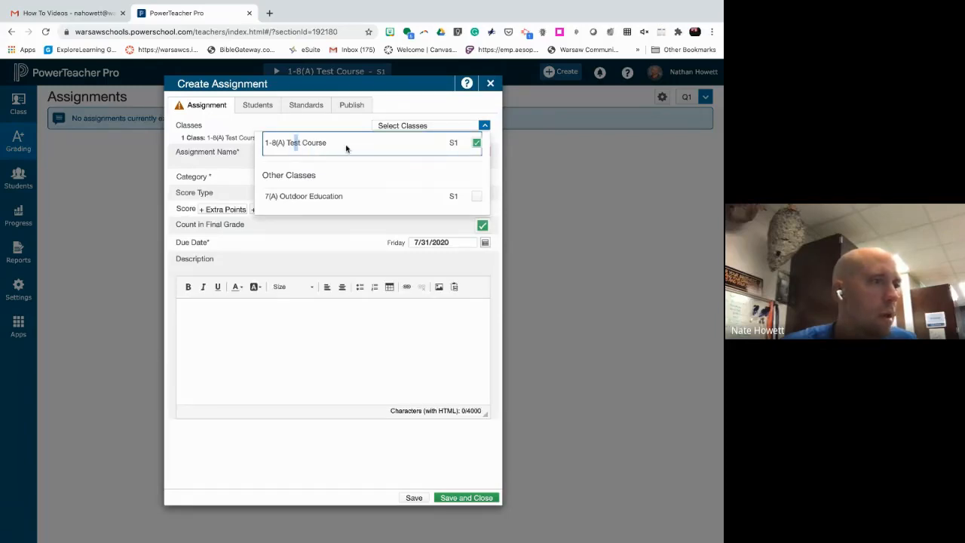
left_click(576, 159)
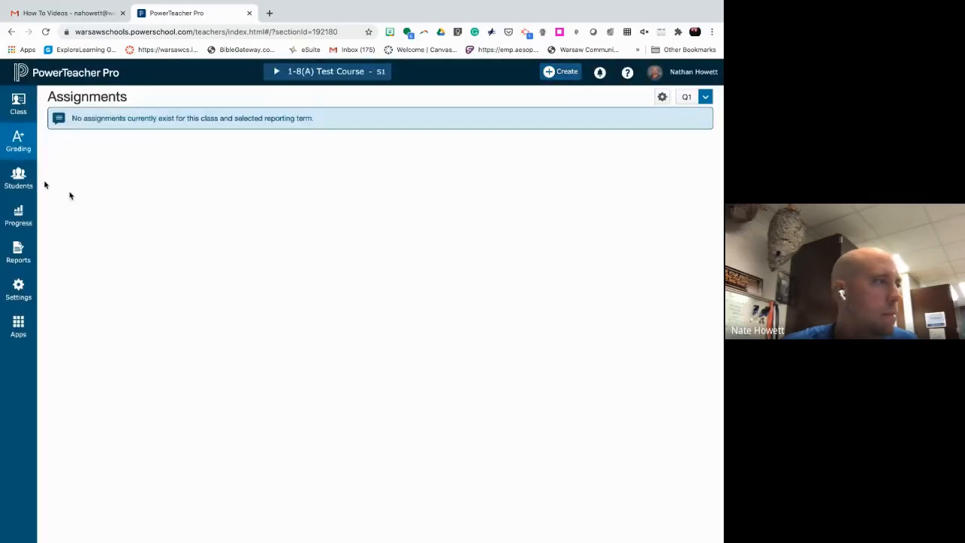
- Start a new assignment for Test Course and name it ajfdljajldf
left_click(18, 140)
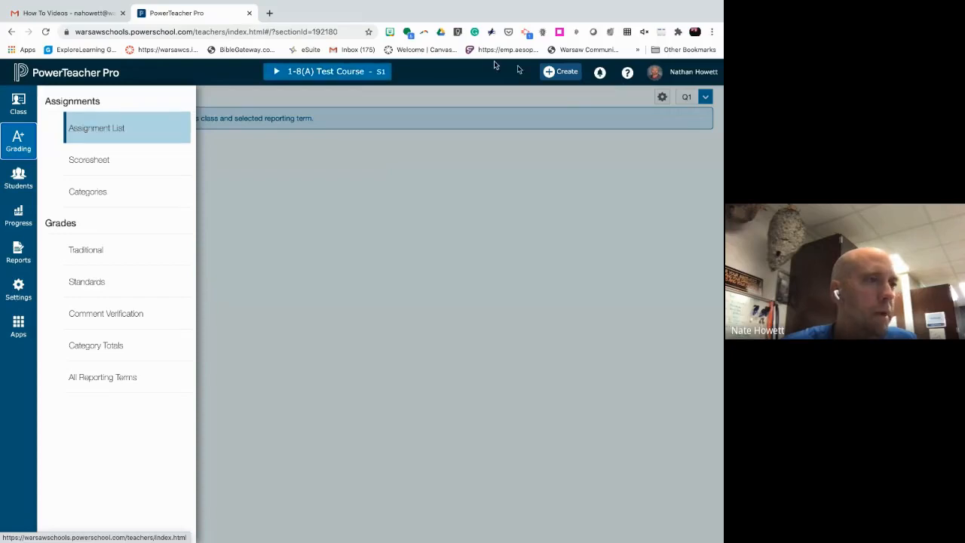
left_click(561, 71)
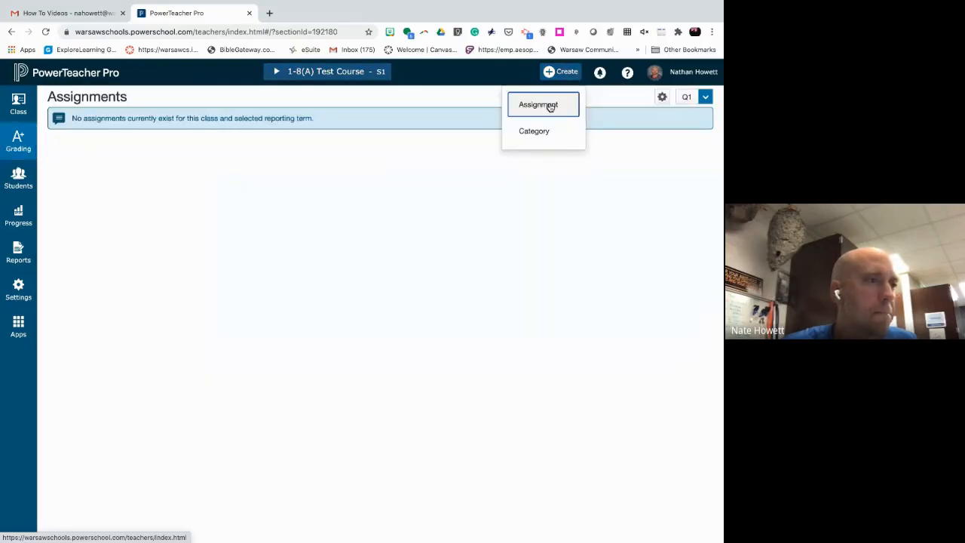
left_click(550, 106)
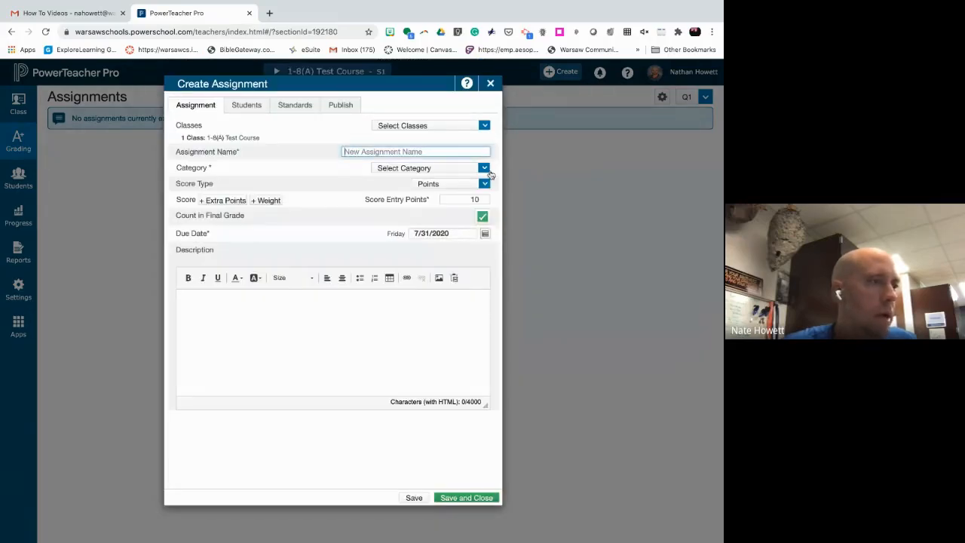
left_click(484, 169)
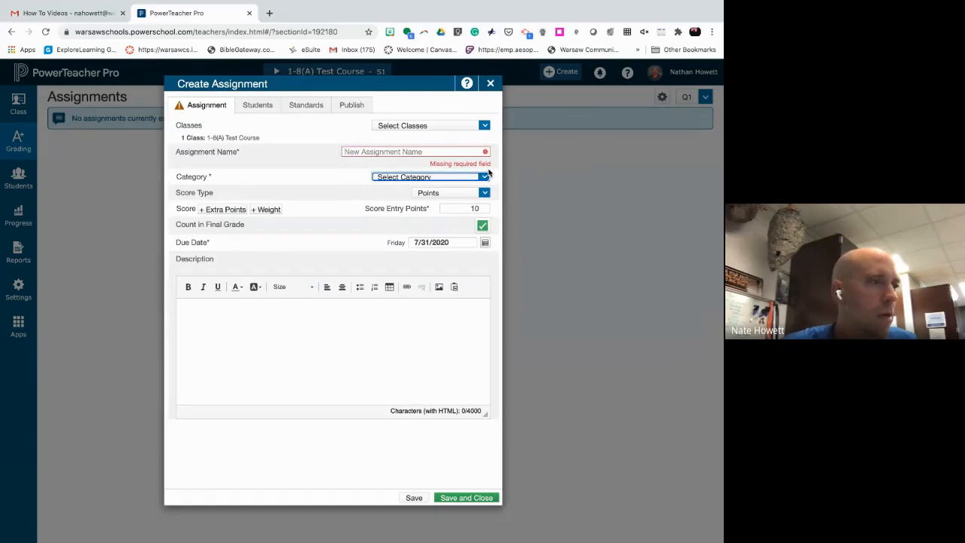
left_click(358, 152)
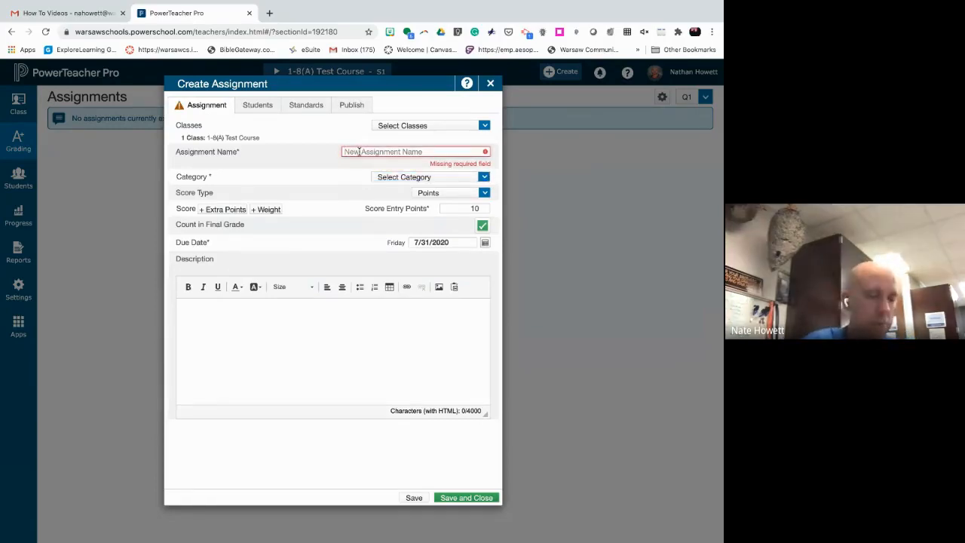
type("ajfdljajldf")
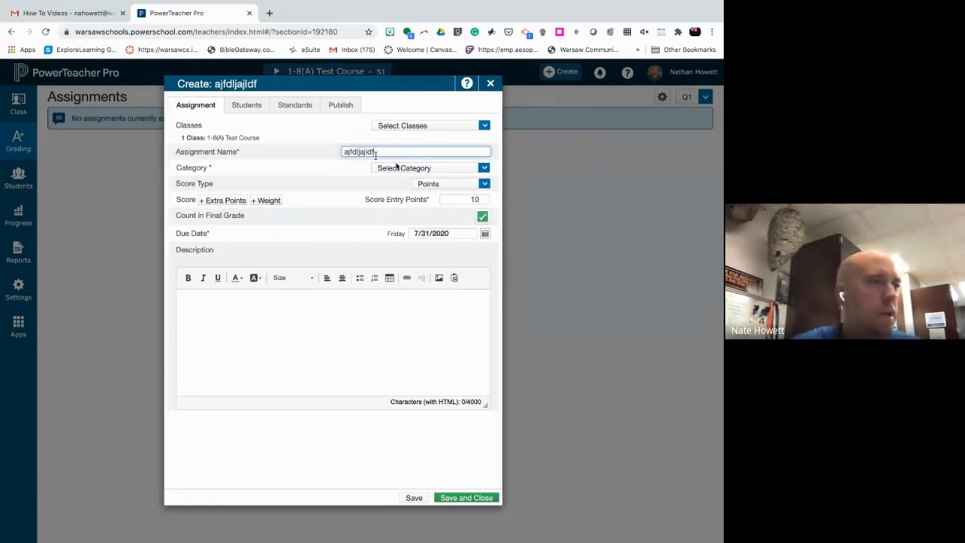
- Look through the category and score type options for the new assignment, keeping the assignment form open
left_click(485, 168)
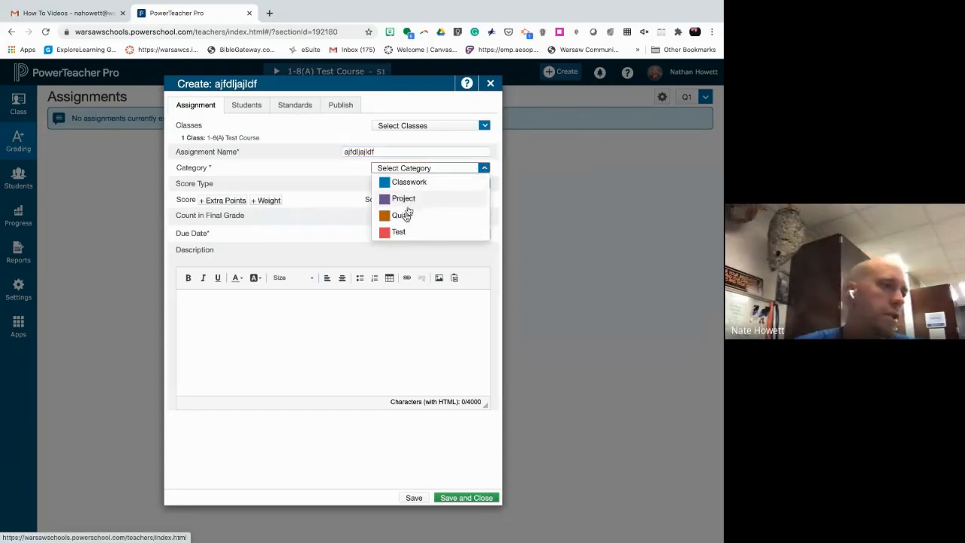
left_click(615, 208)
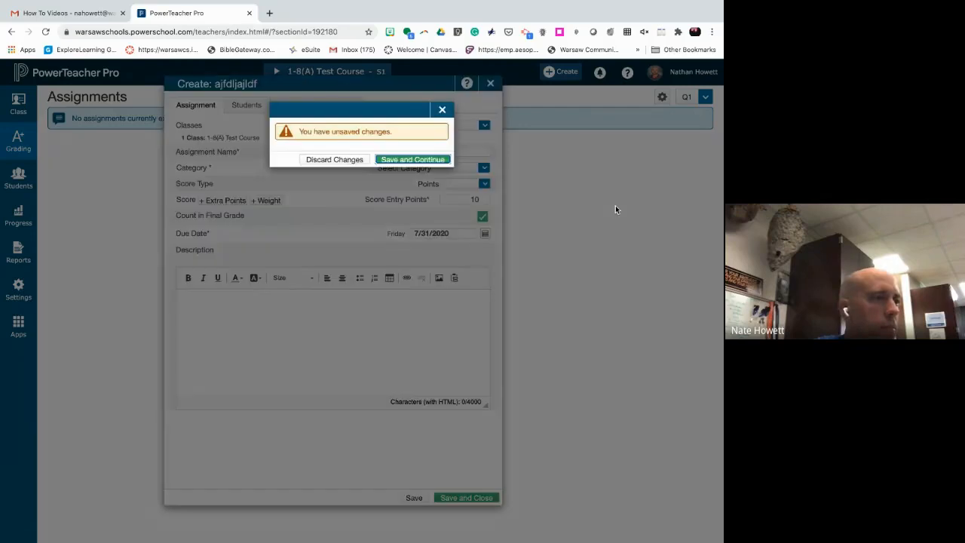
left_click(442, 111)
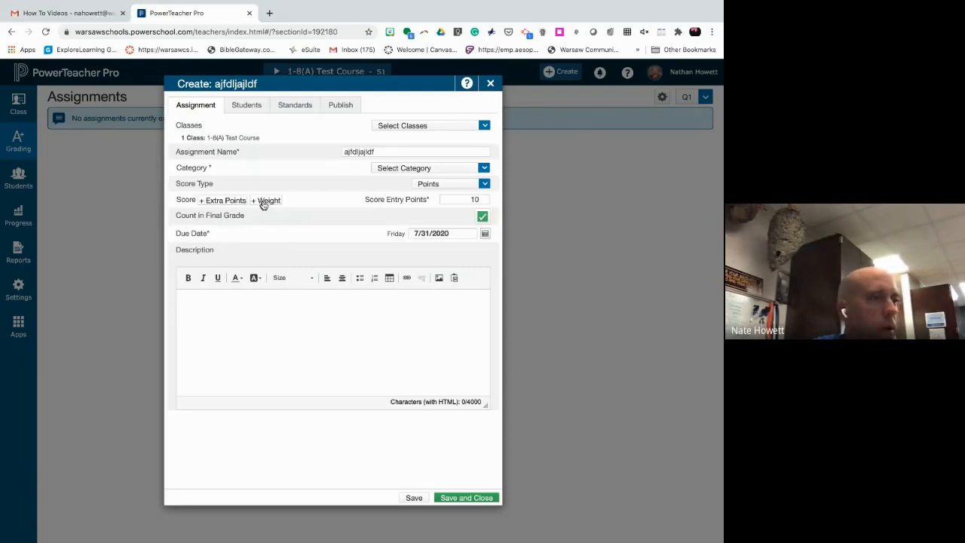
left_click(483, 186)
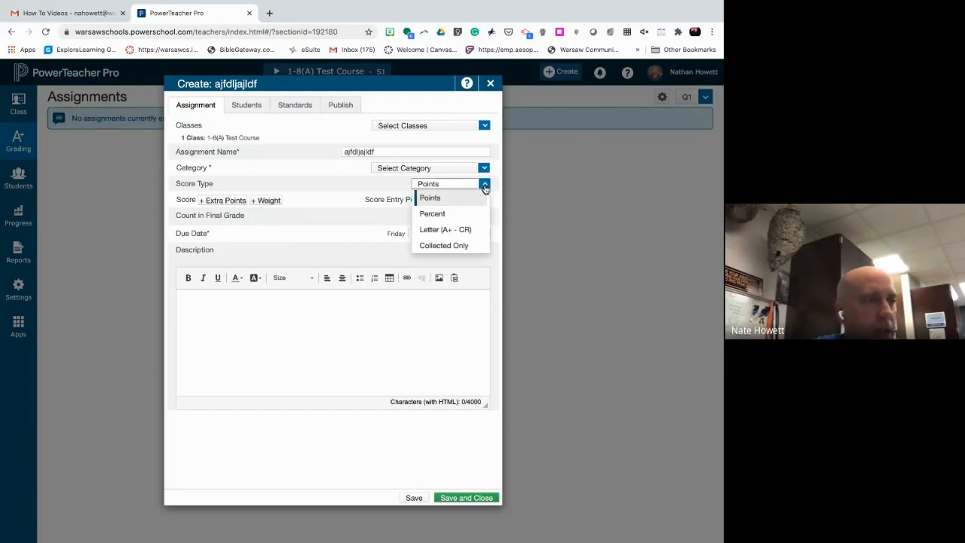
left_click(543, 185)
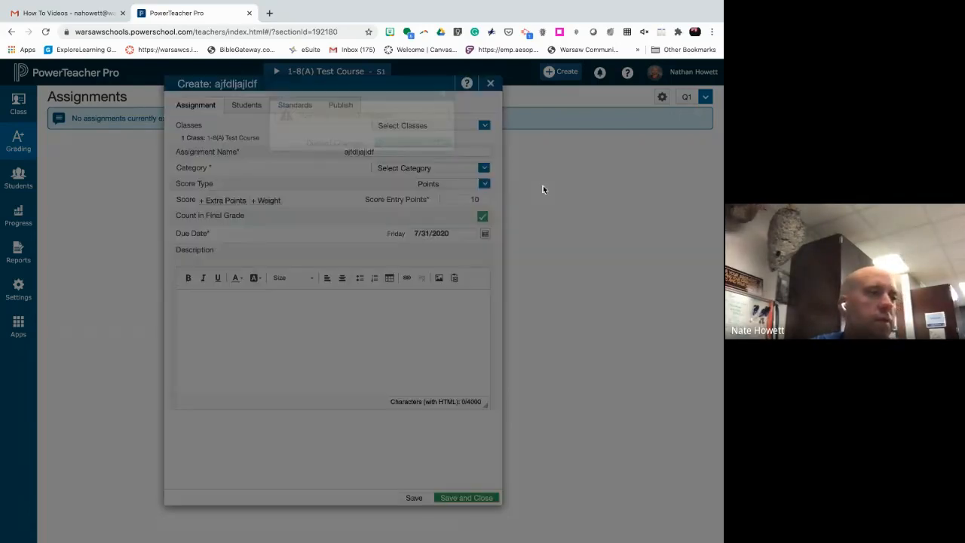
left_click(442, 111)
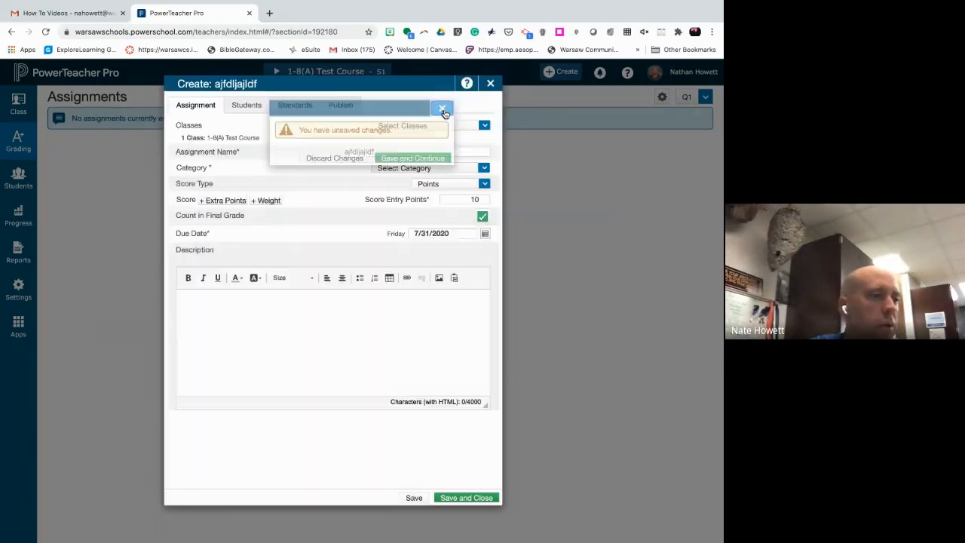
- Deselect Test Course from the new assignment's classes and discard the unsaved assignment
left_click(485, 127)
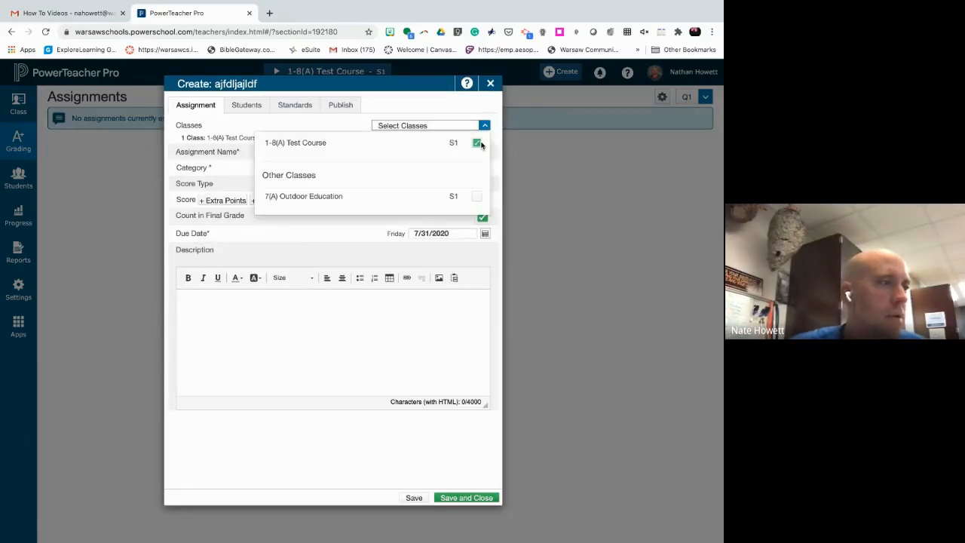
left_click(462, 151)
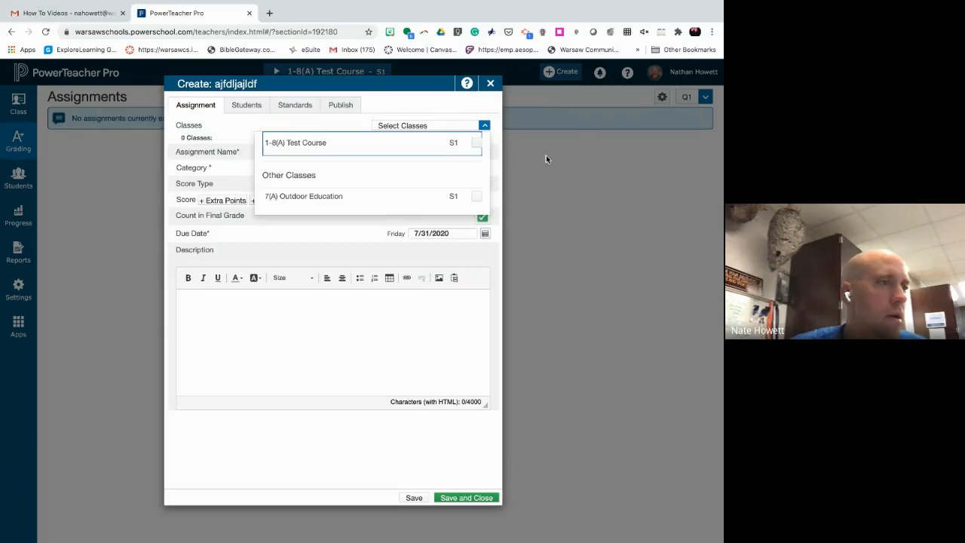
left_click(545, 158)
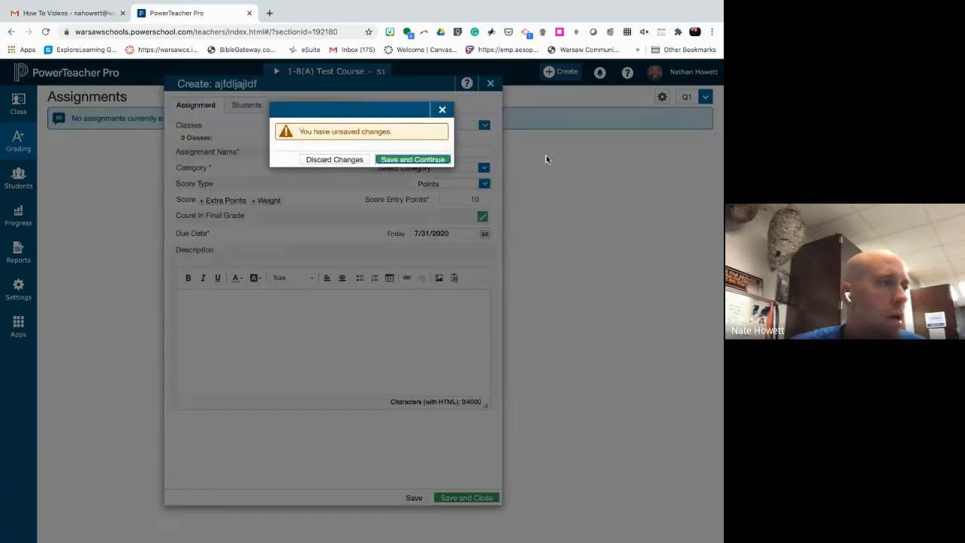
left_click(441, 111)
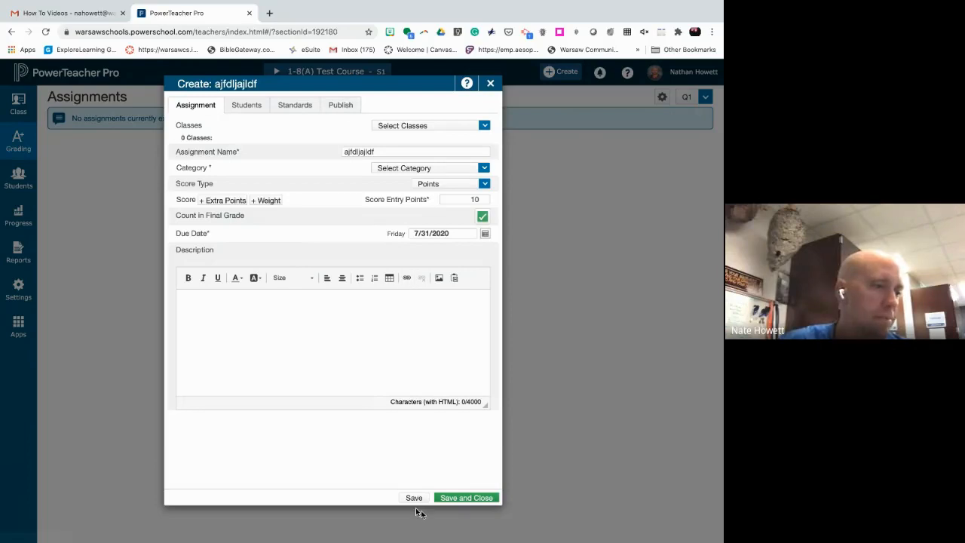
left_click(491, 84)
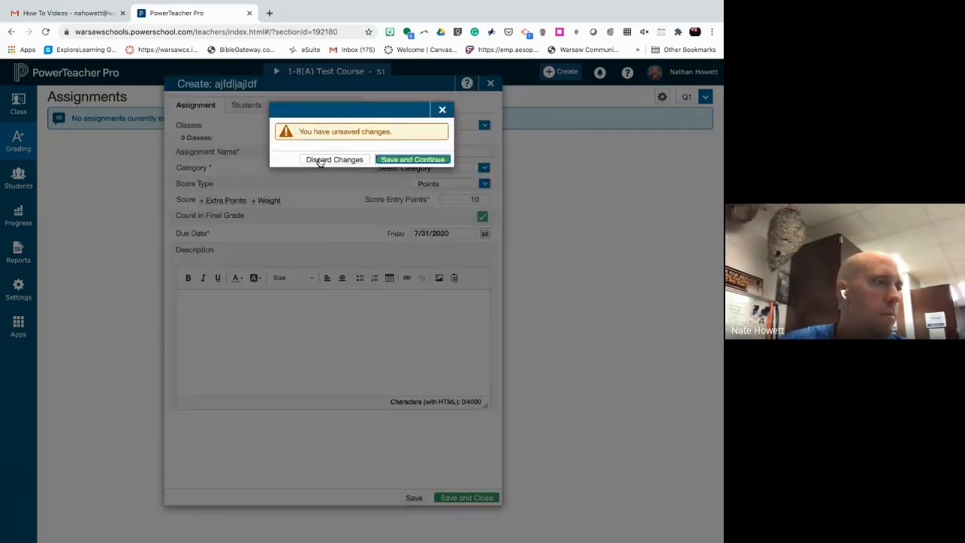
left_click(319, 160)
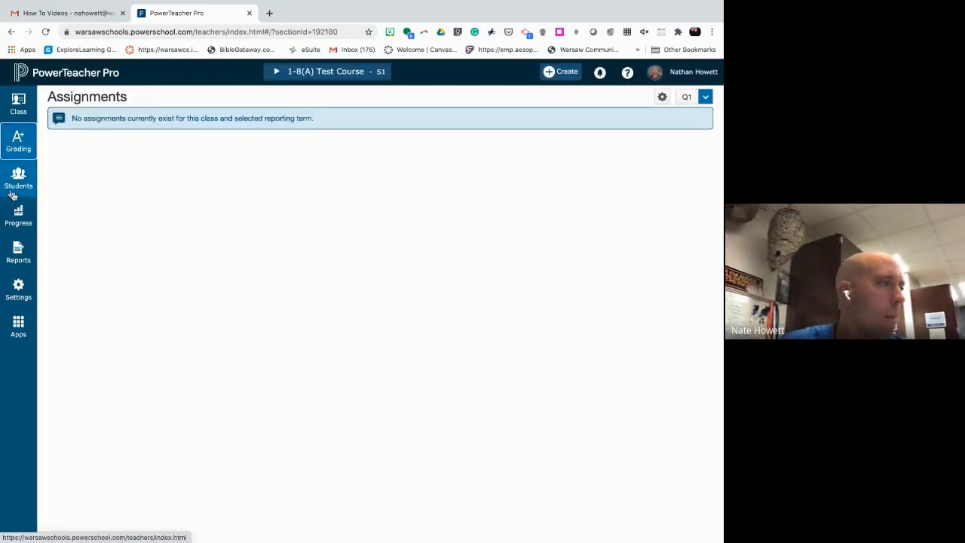
- Review the criteria of the Individual Student Report for Test Course and run the report
left_click(20, 216)
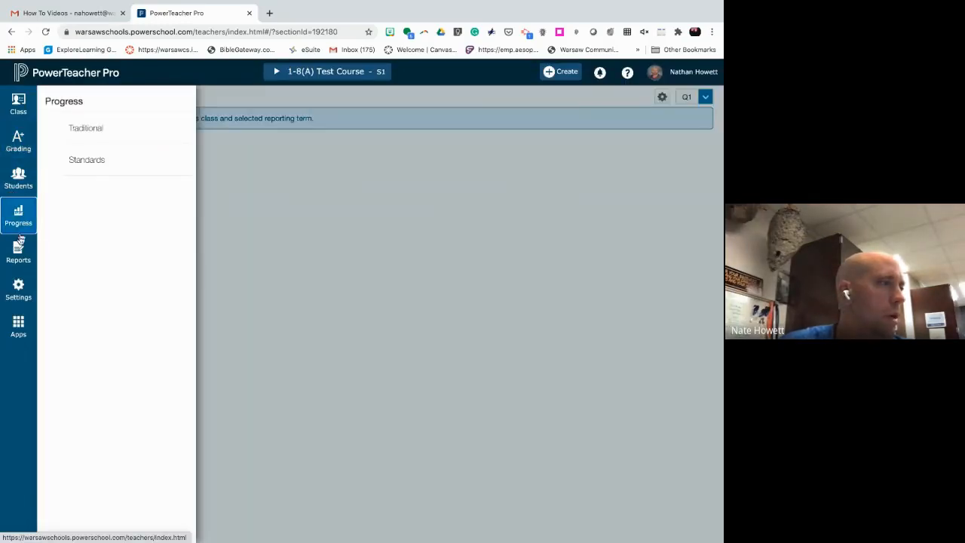
left_click(15, 256)
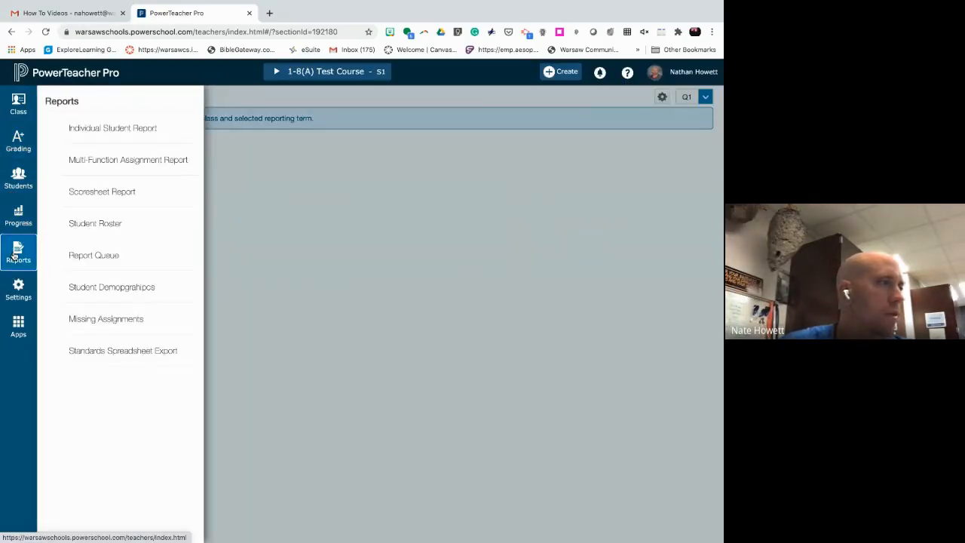
left_click(120, 129)
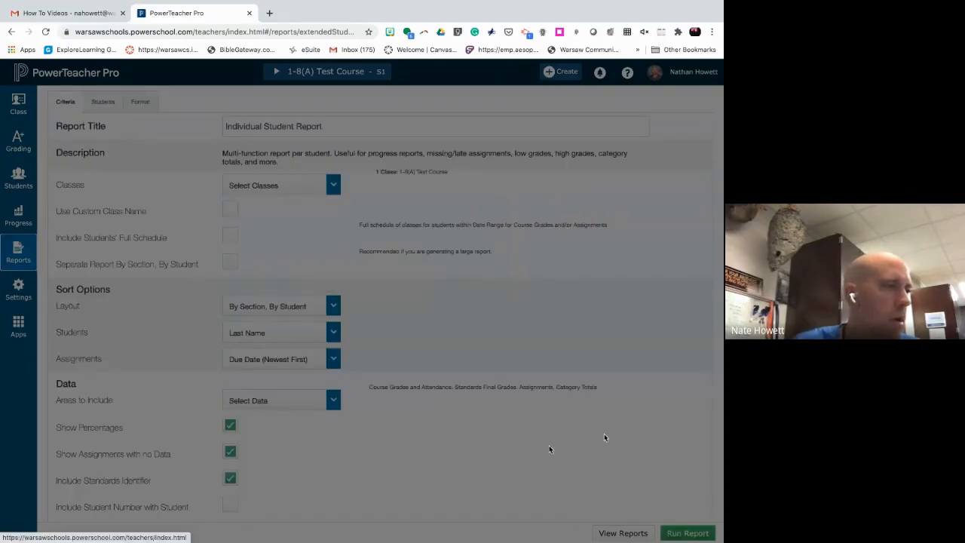
scroll(545, 450, "down", 1)
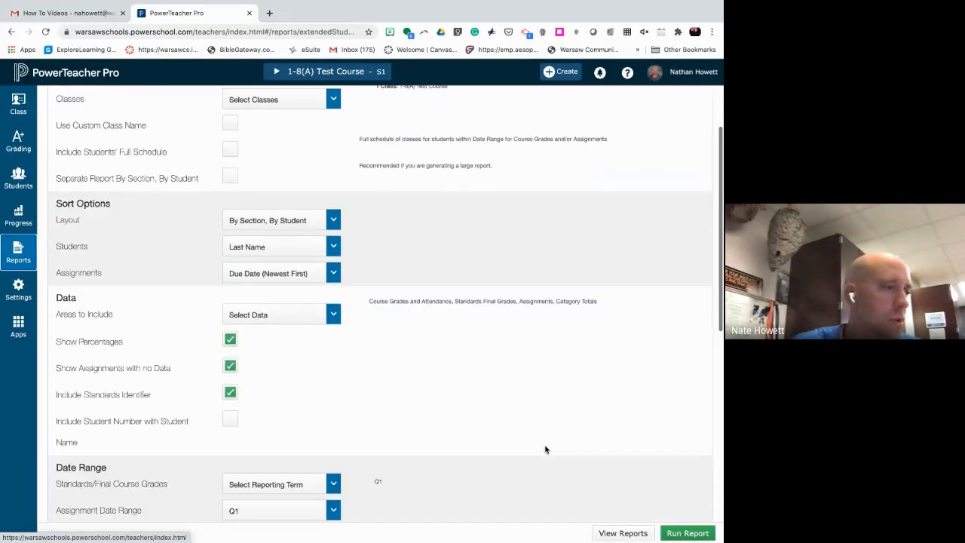
scroll(545, 449, "down", 3)
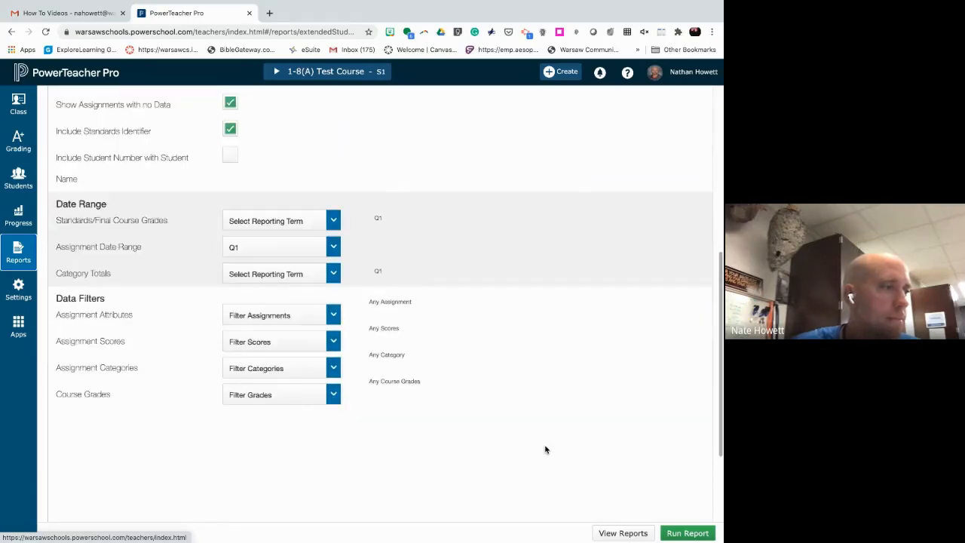
scroll(545, 450, "up", 1)
scroll(545, 449, "up", 4)
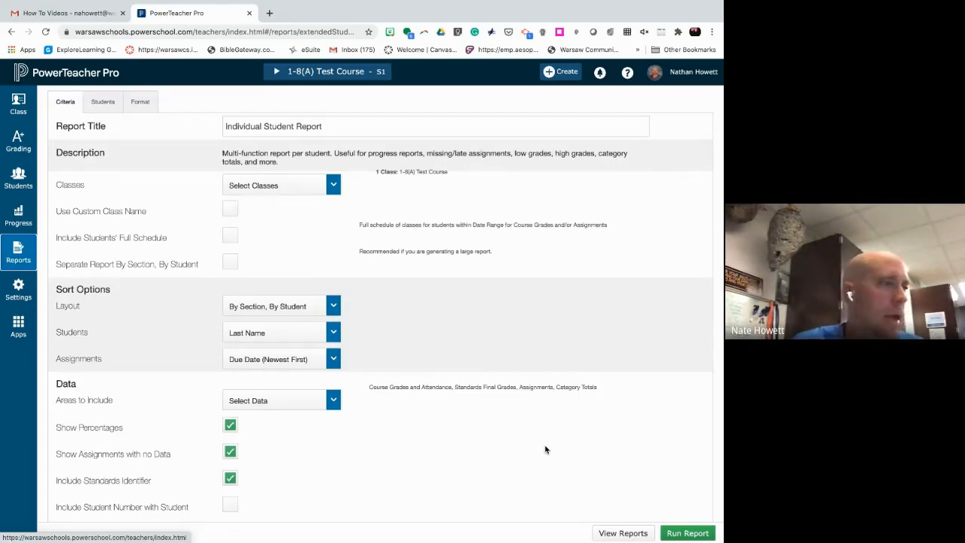
left_click(687, 533)
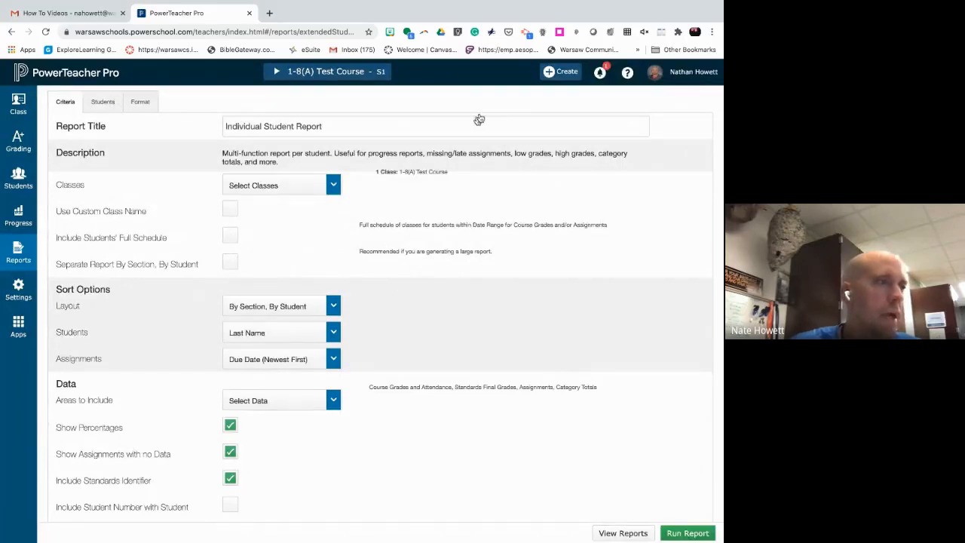
- Look over the report's student and format options and the available setup settings, and return to the PowerSchool start page
left_click(102, 105)
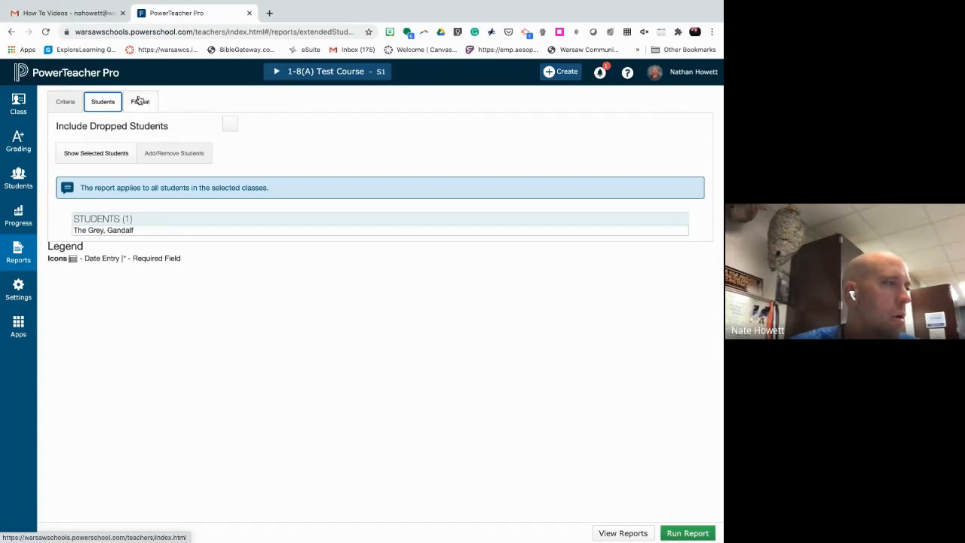
left_click(139, 103)
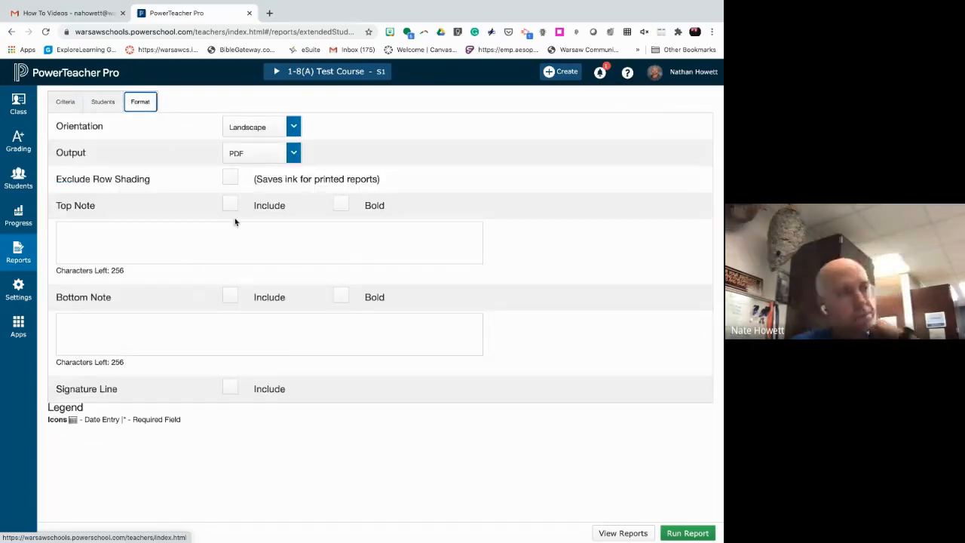
left_click(23, 287)
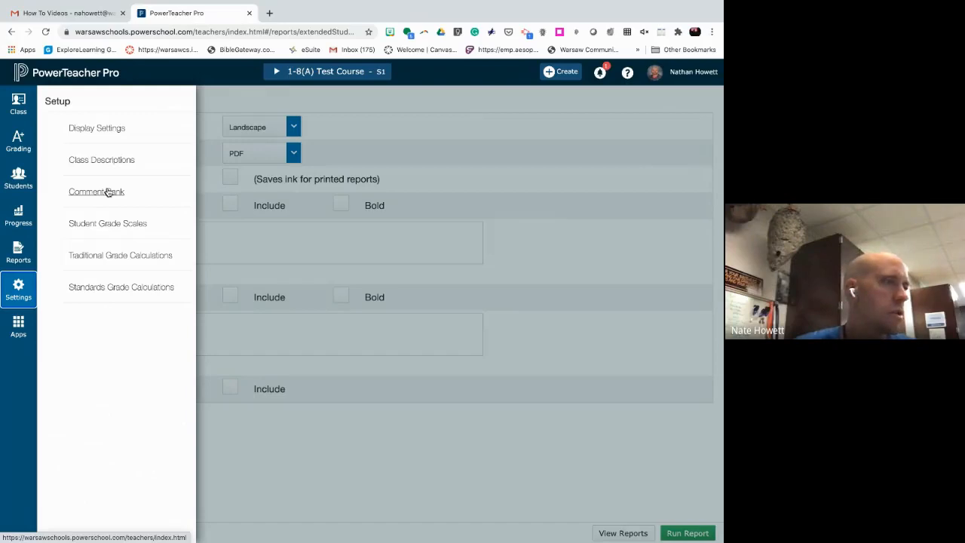
left_click(388, 100)
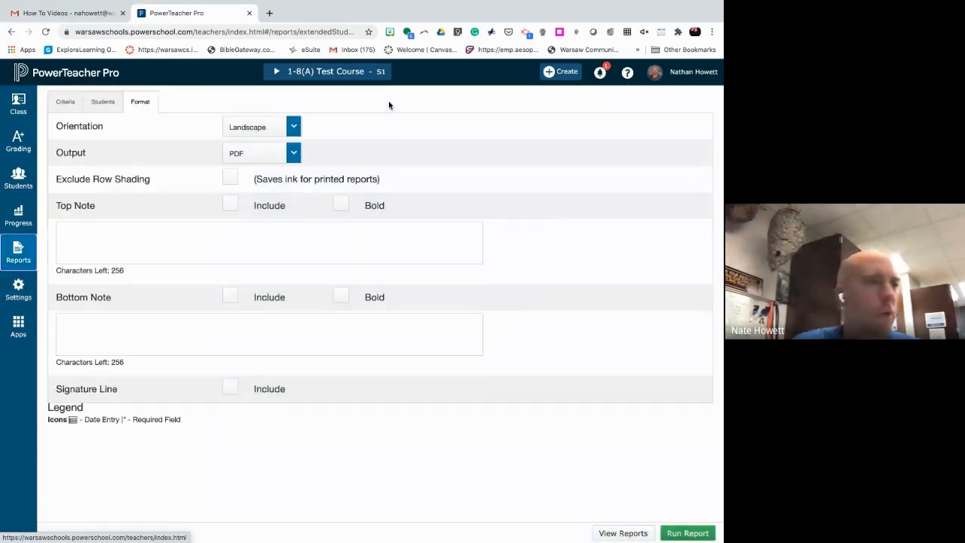
left_click(43, 74)
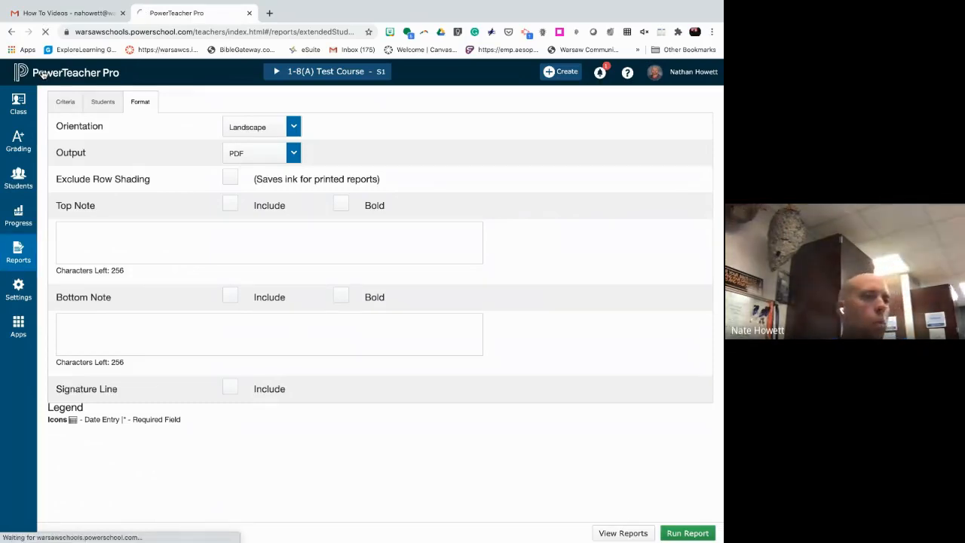